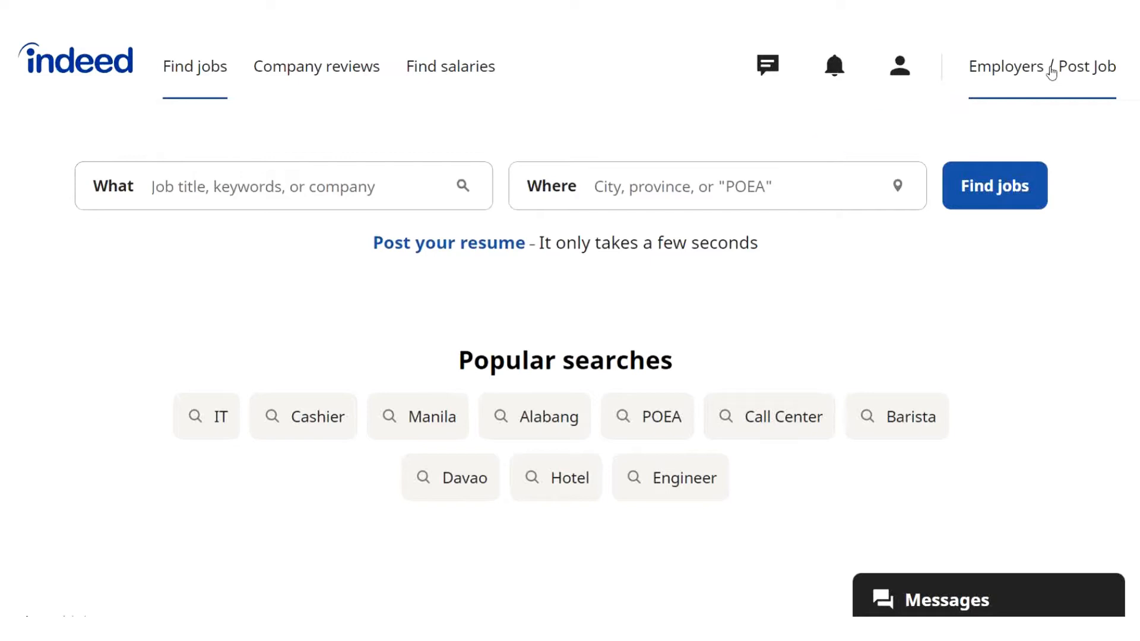
Start the employer job-posting flow and enter the company name 'How to Digital'.
left_click(1051, 69)
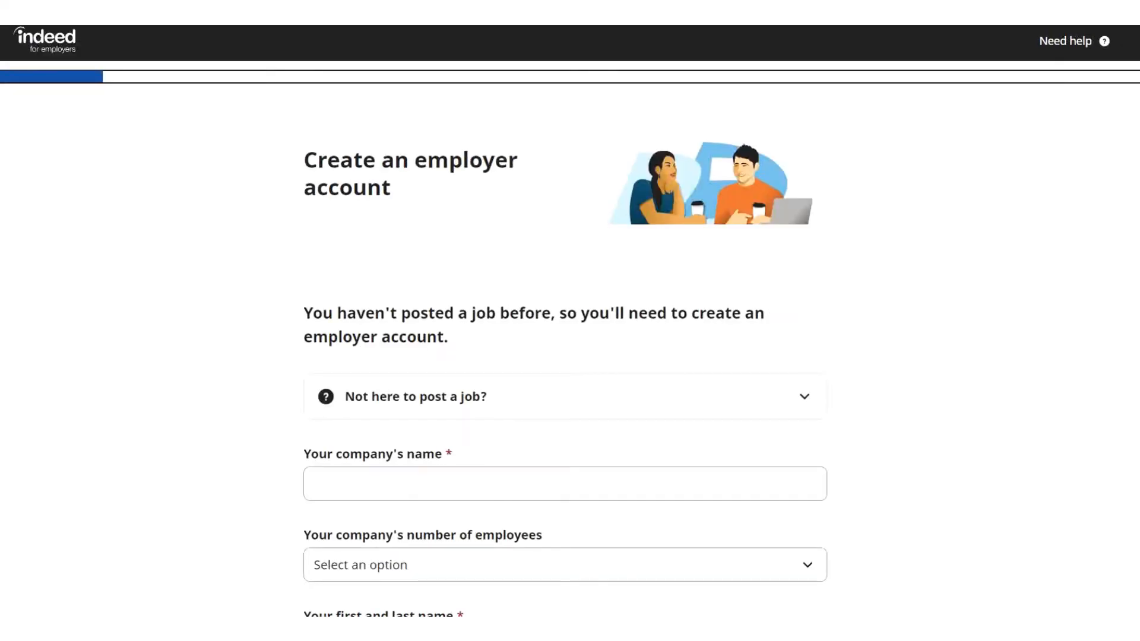
scroll(1051, 71, "down", 3)
scroll(565, 325, "down", 2)
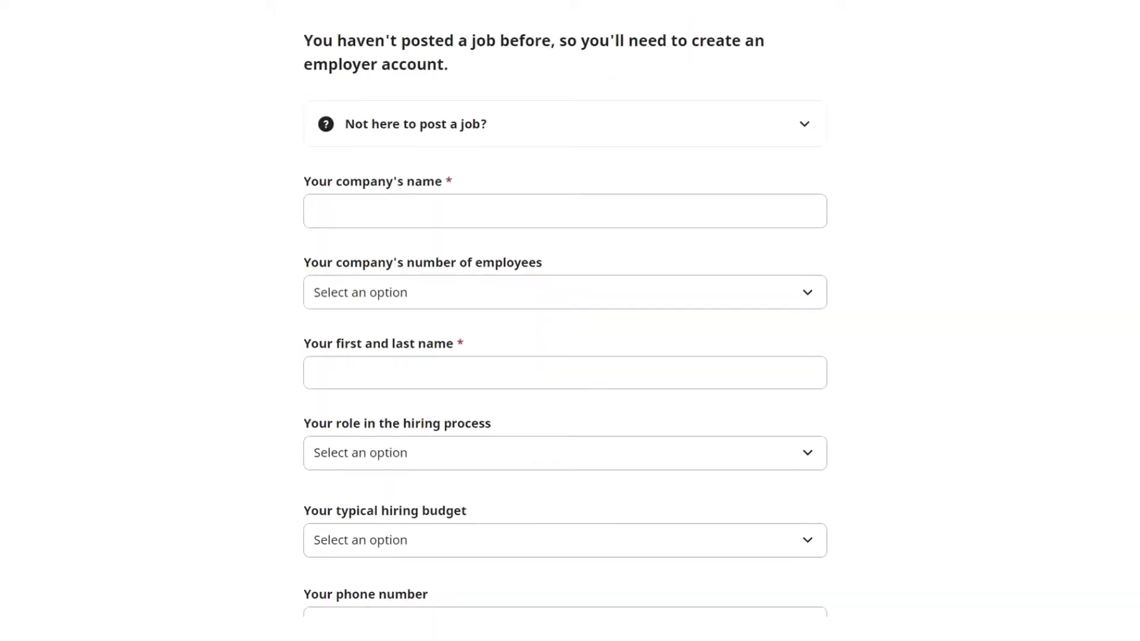
scroll(565, 325, "down", 2)
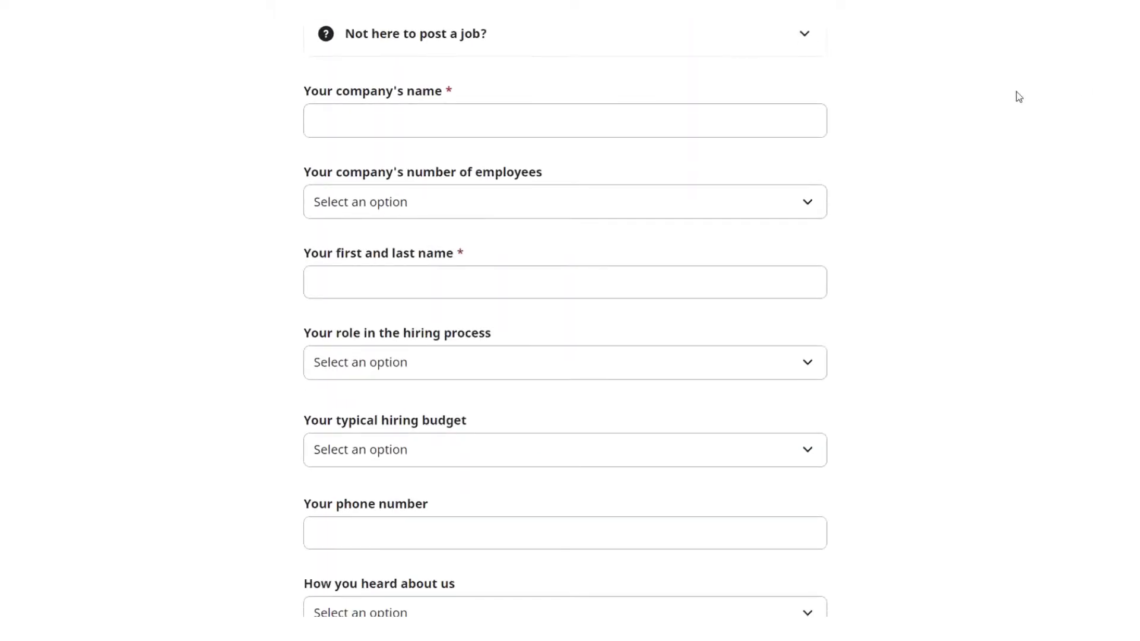
left_click(457, 128)
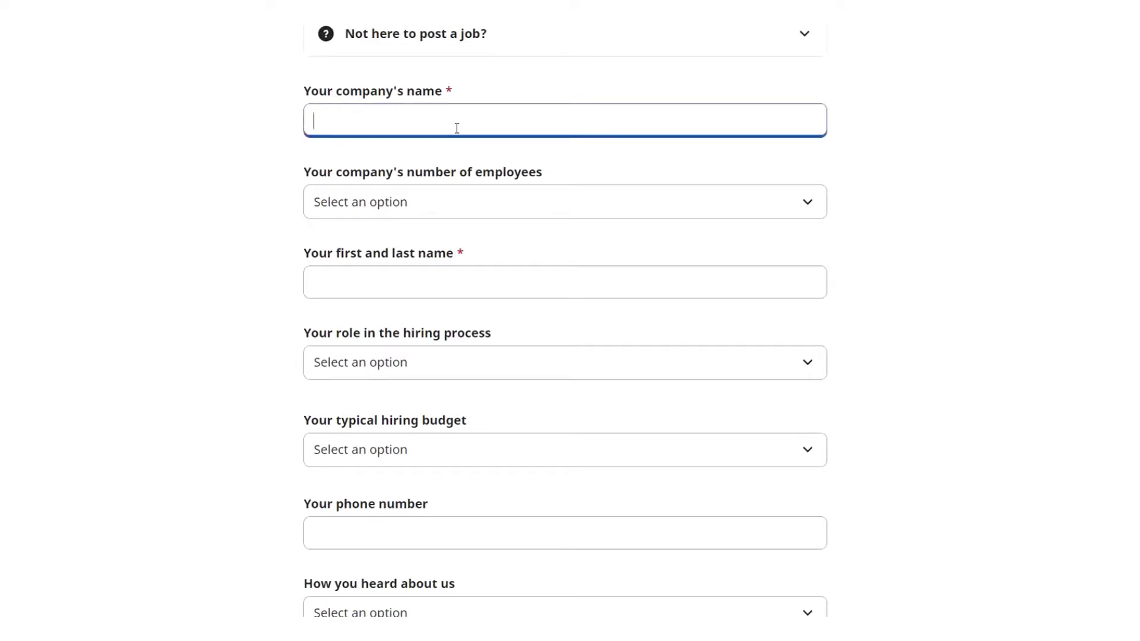
type("How to ")
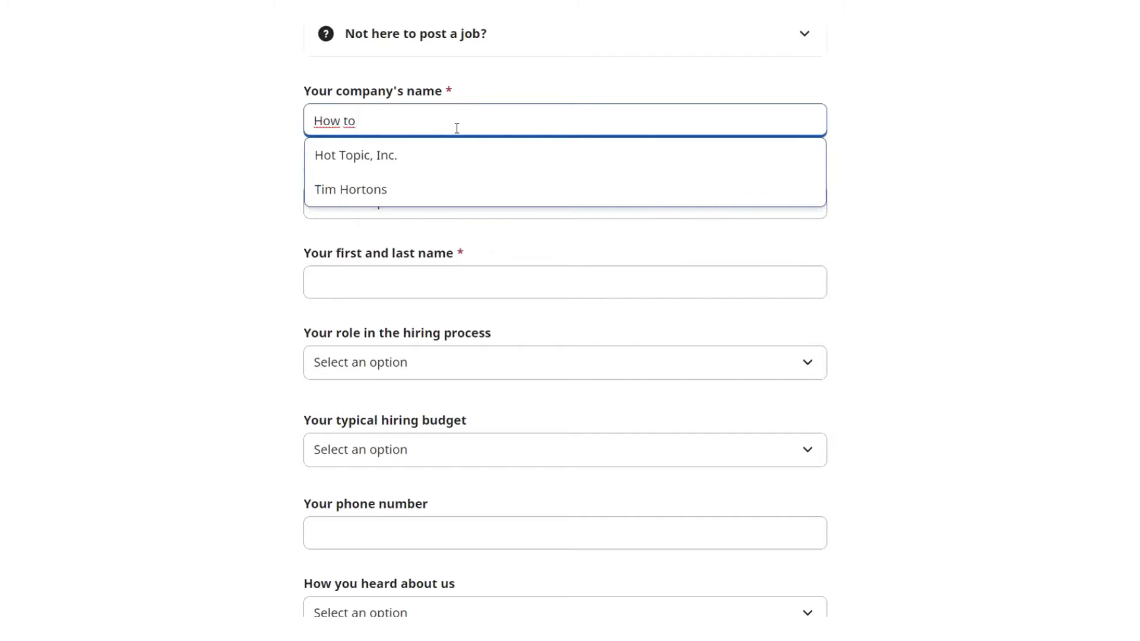
type("Digital")
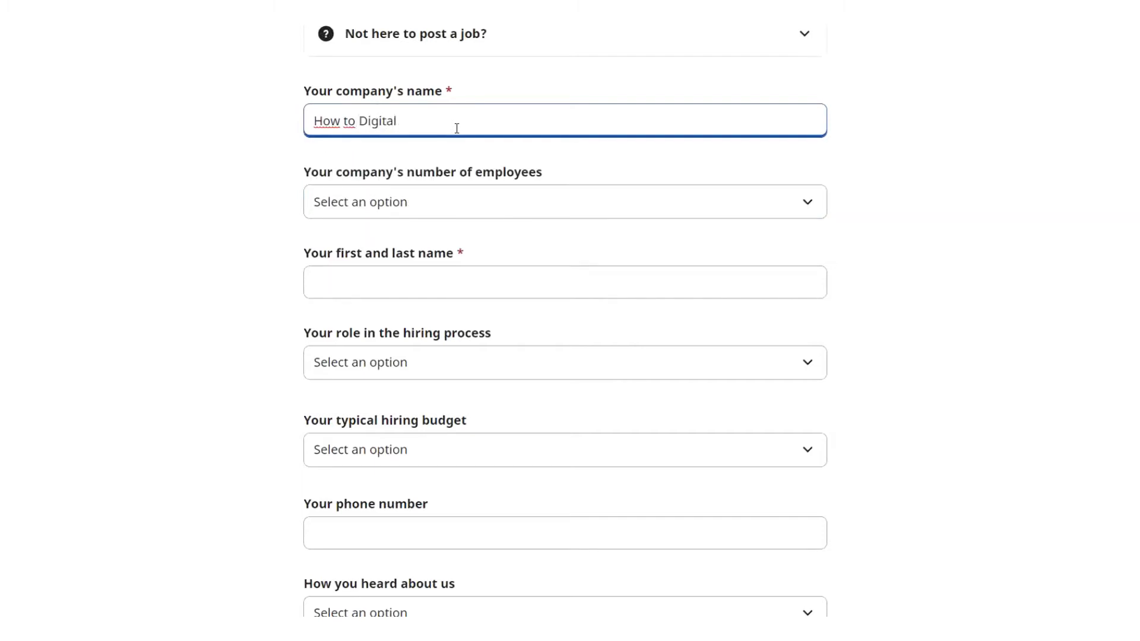
Set the company size to 50 to 149 employees and enter the contact's full name.
left_click(811, 210)
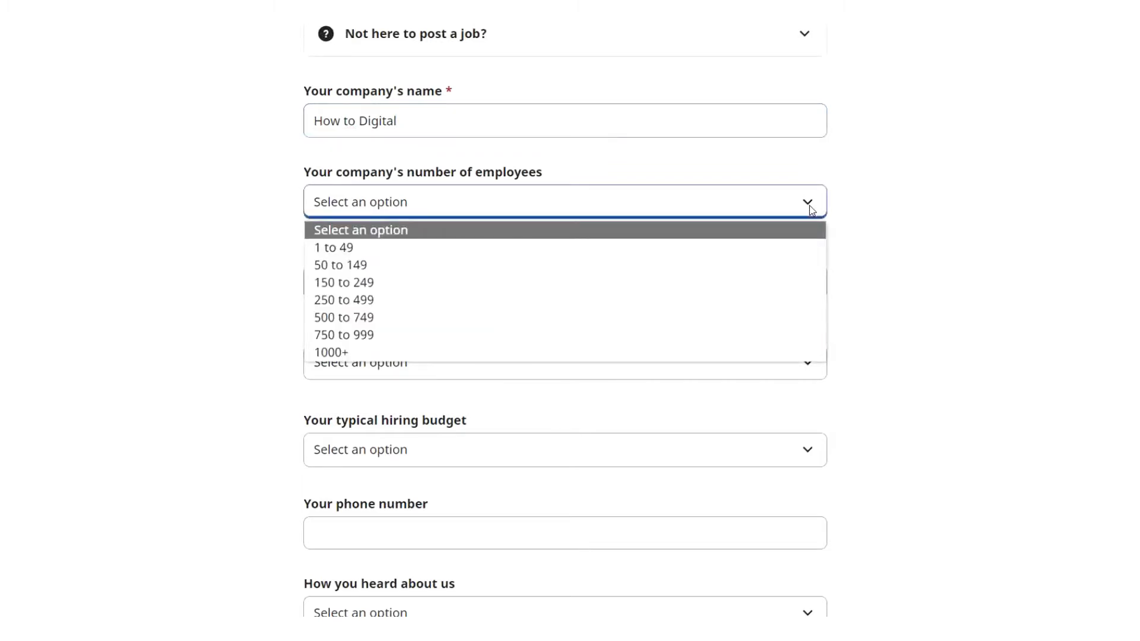
left_click(343, 265)
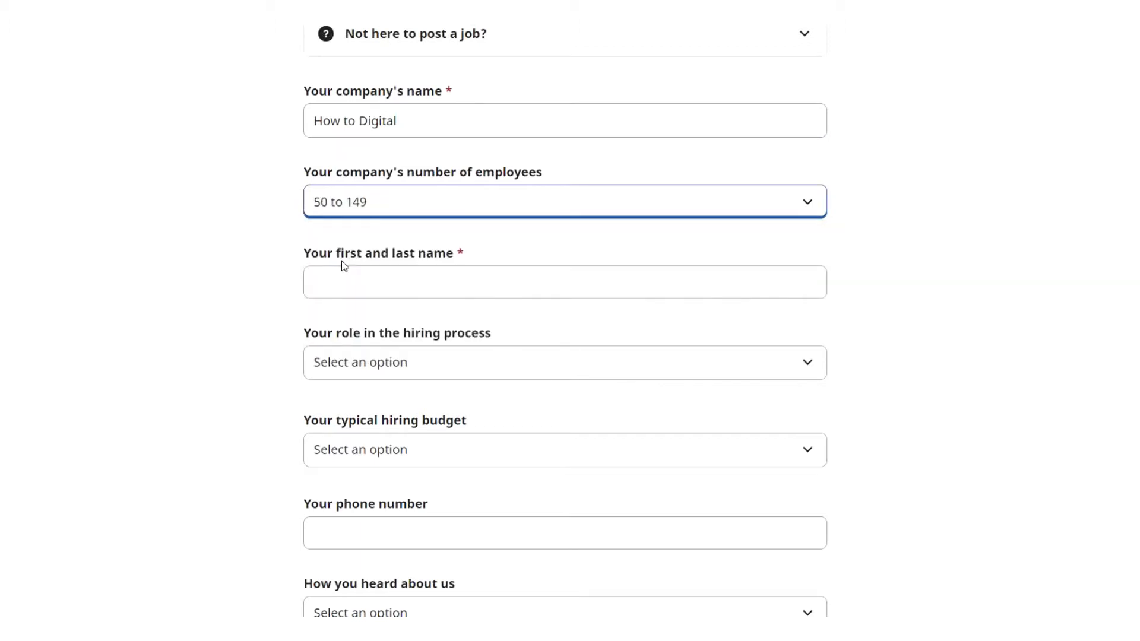
left_click(397, 276)
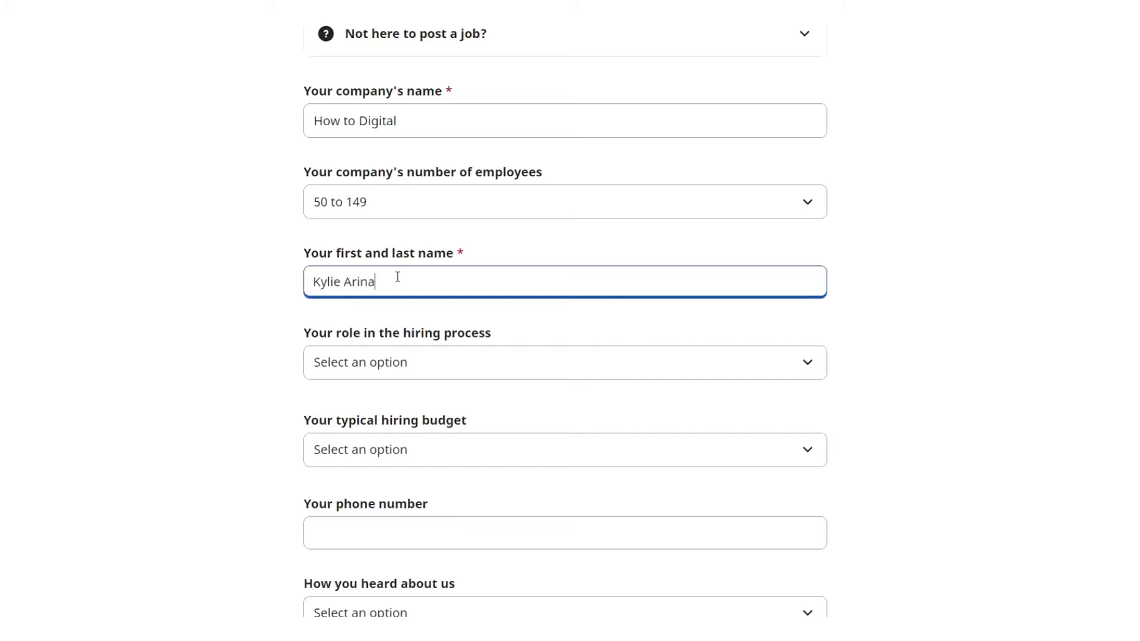
scroll(954, 143, "down", 3)
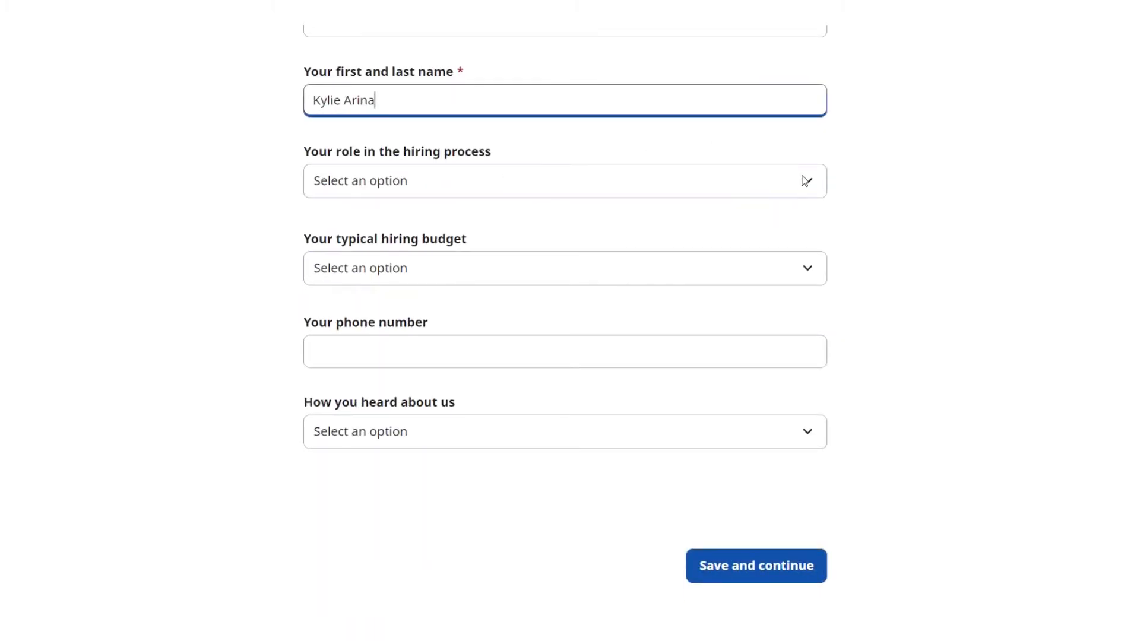
Set the hiring role to Hiring Manager and state there is a budget for the role.
left_click(805, 180)
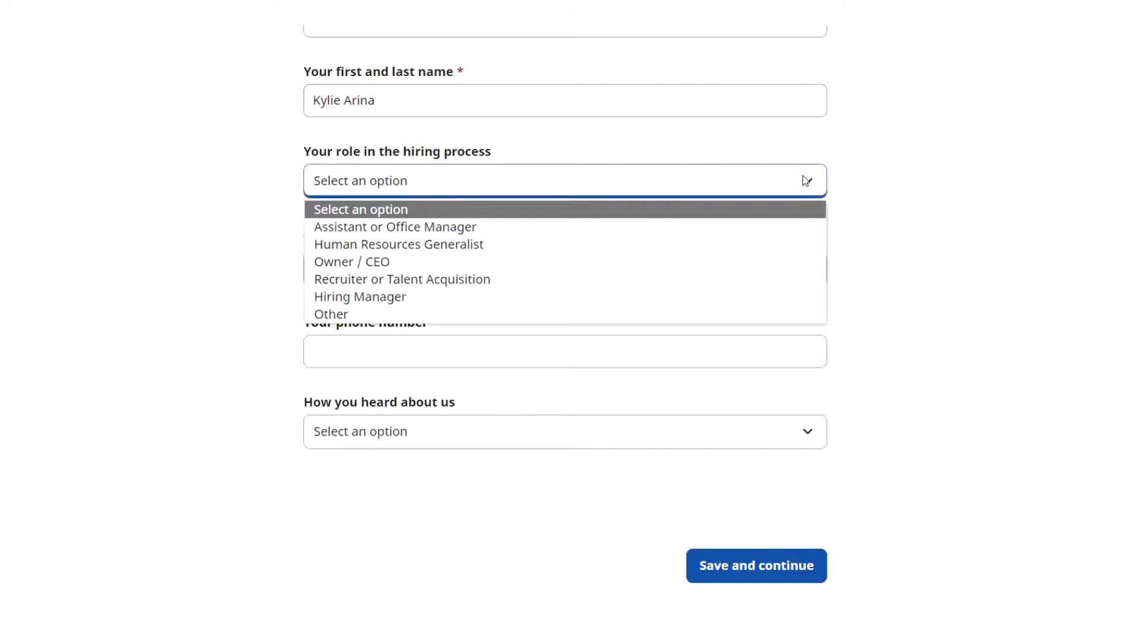
left_click(384, 299)
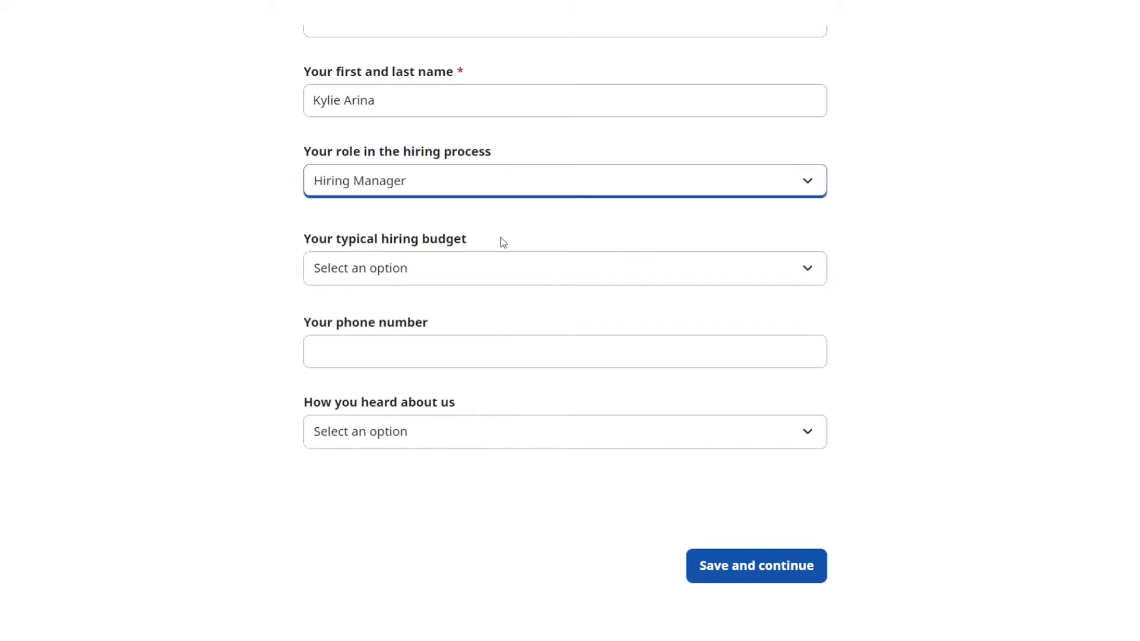
left_click(805, 267)
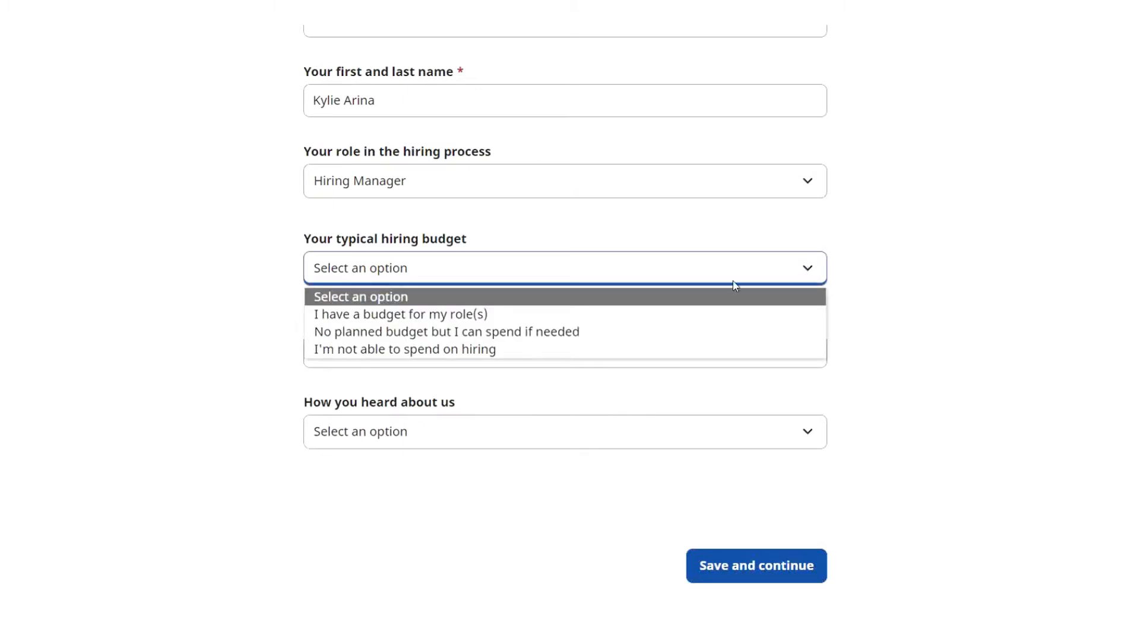
left_click(481, 321)
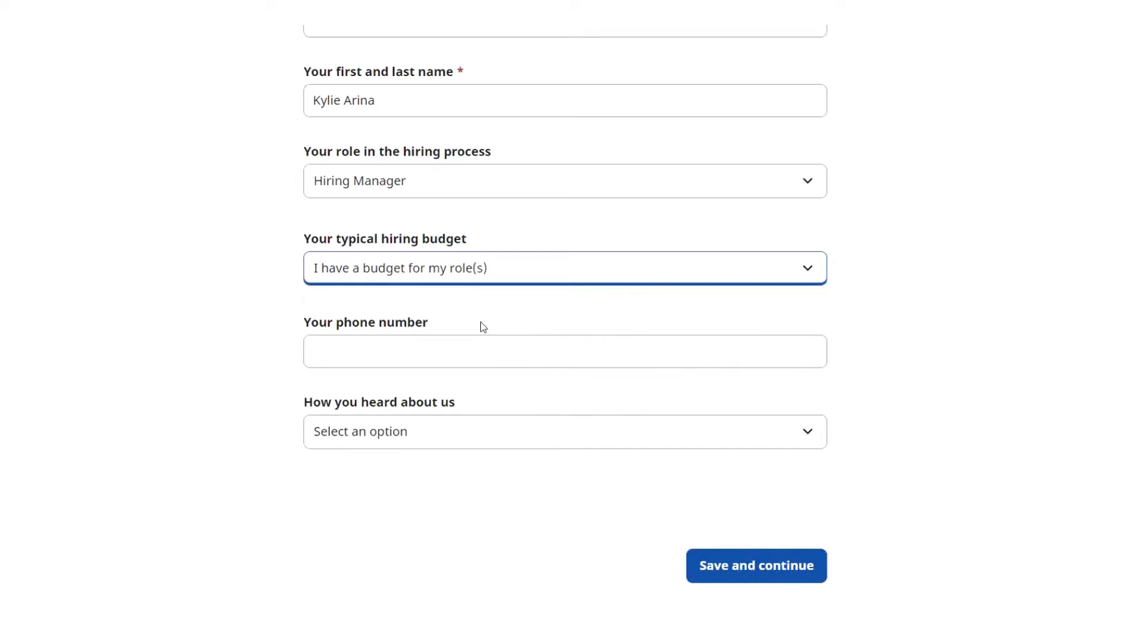
Enter the phone number, choose Online video as the referral source, and save the account details.
left_click(777, 343)
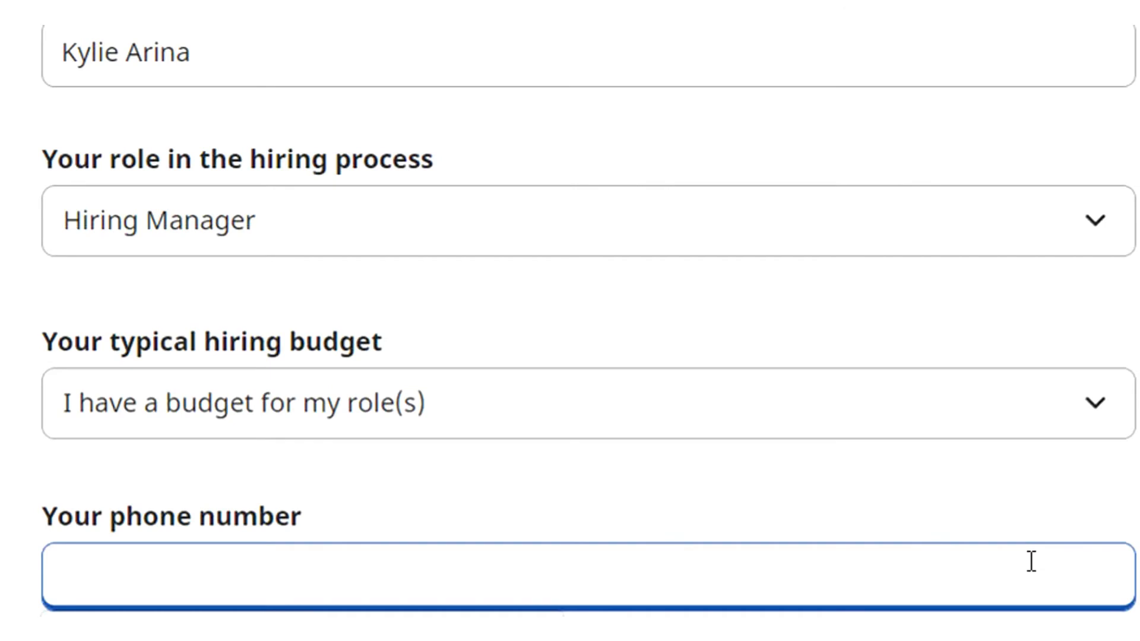
type("00000")
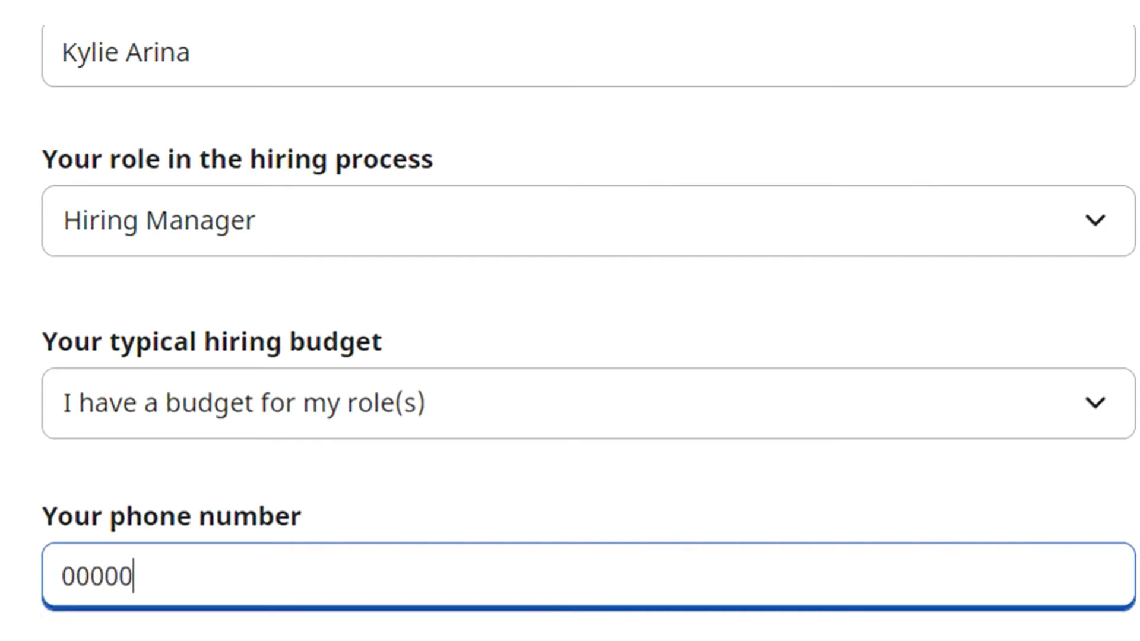
type("0000")
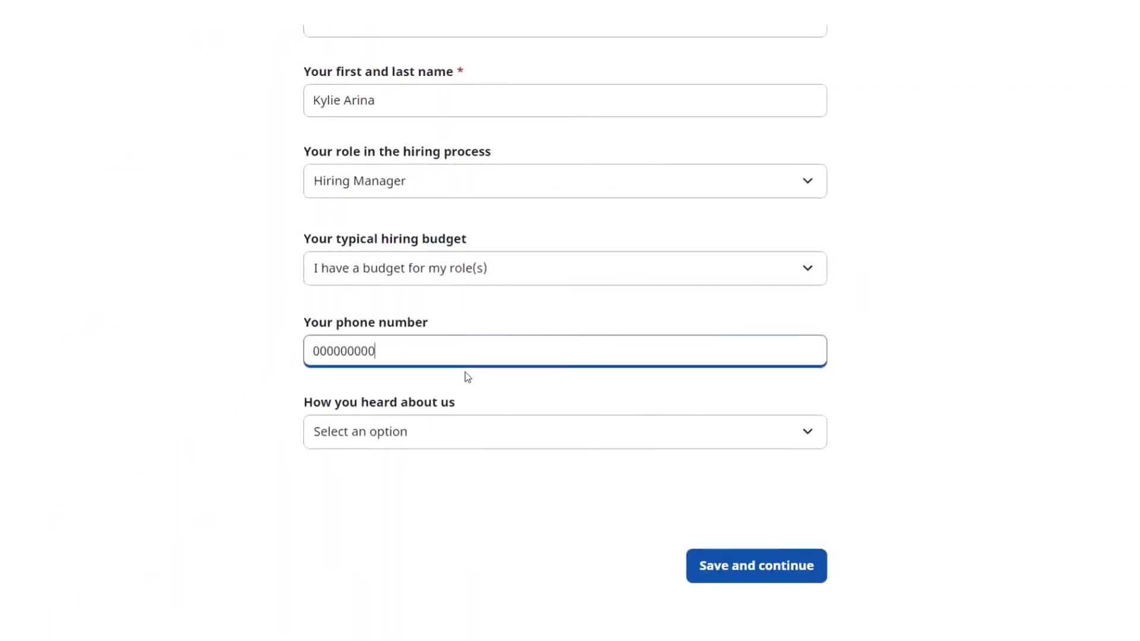
left_click(290, 425)
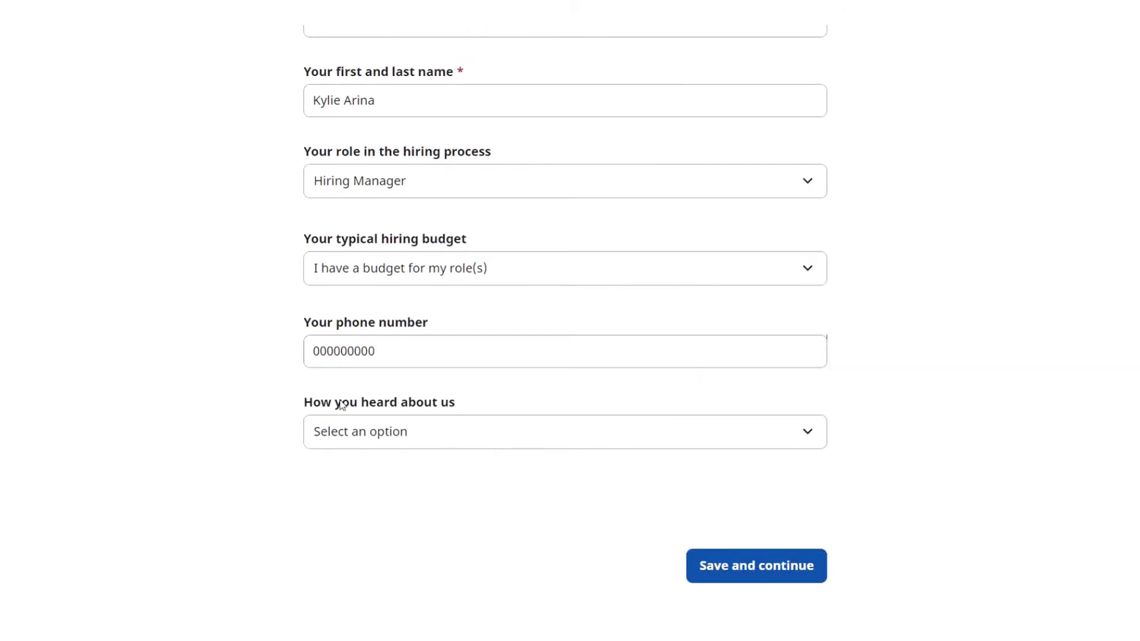
left_click(804, 434)
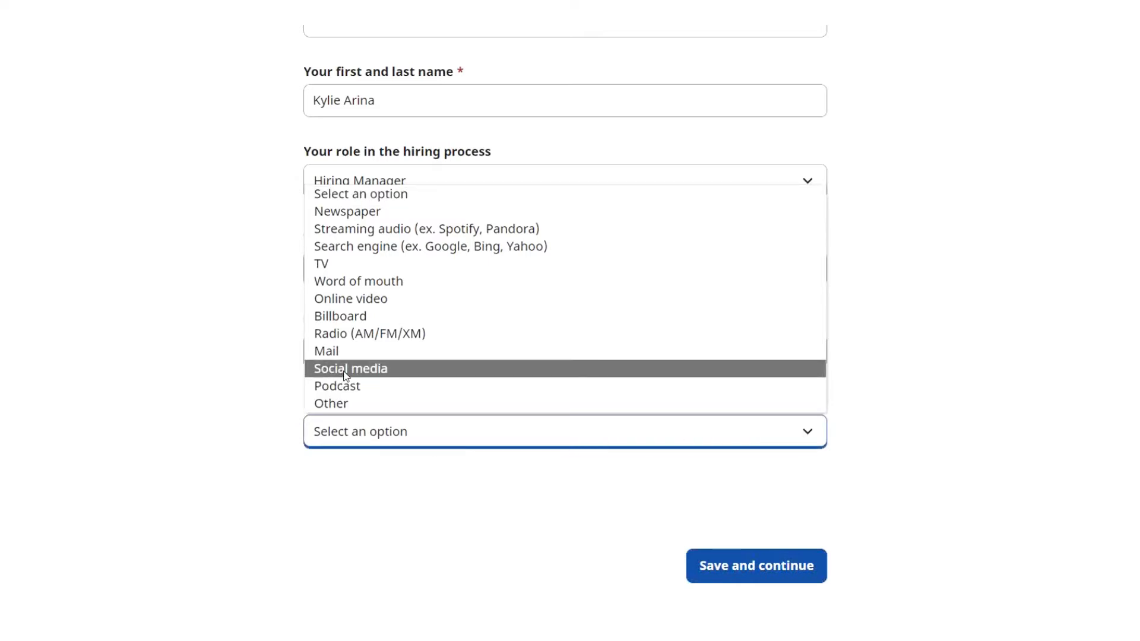
left_click(363, 303)
left_click(746, 563)
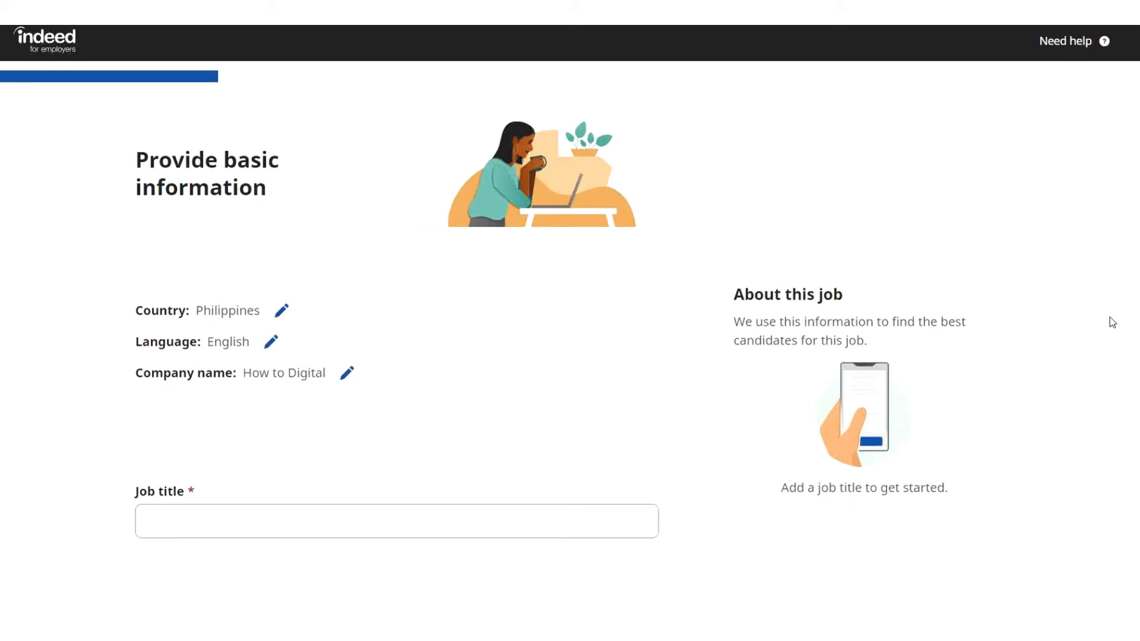
Switch the job's country from Philippines to United States in the Country dropdown.
scroll(1109, 317, "down", 2)
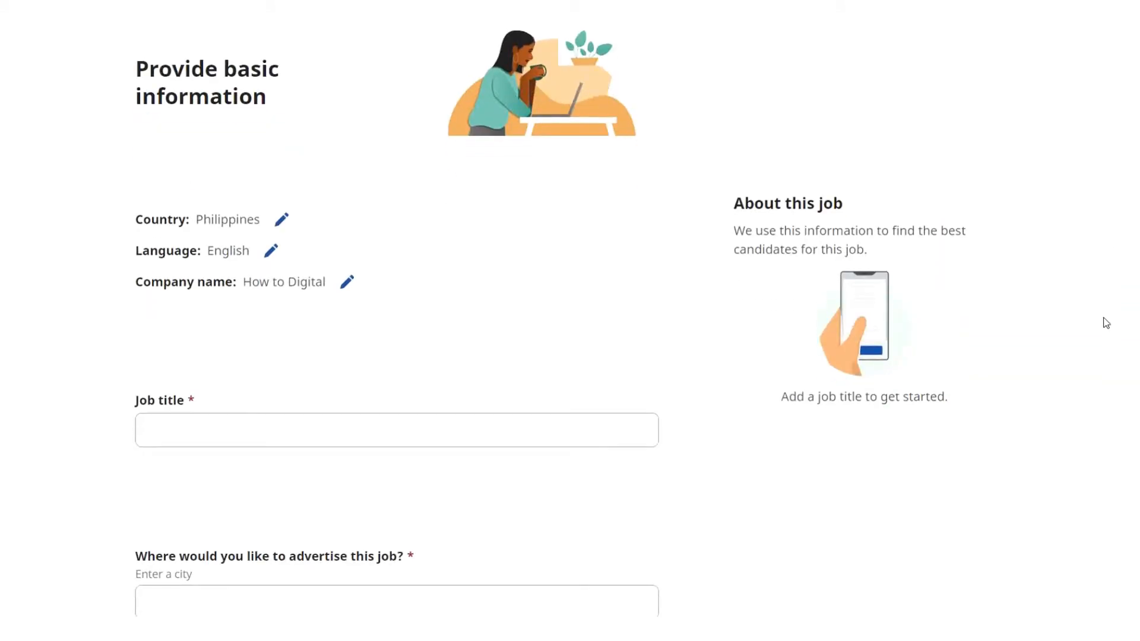
left_click(281, 221)
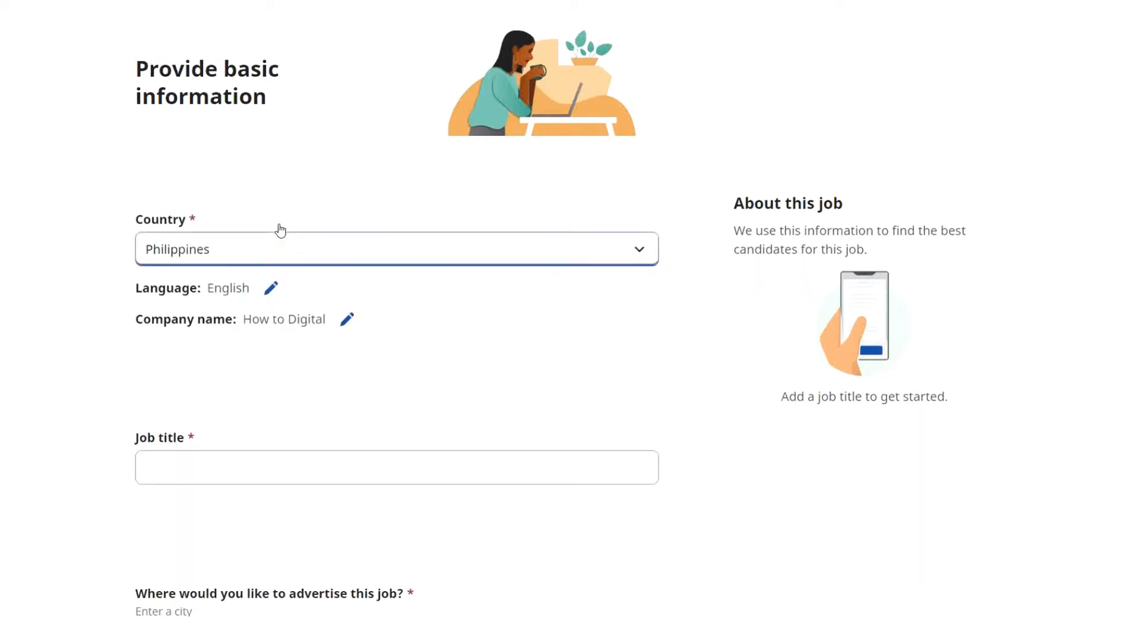
left_click(639, 252)
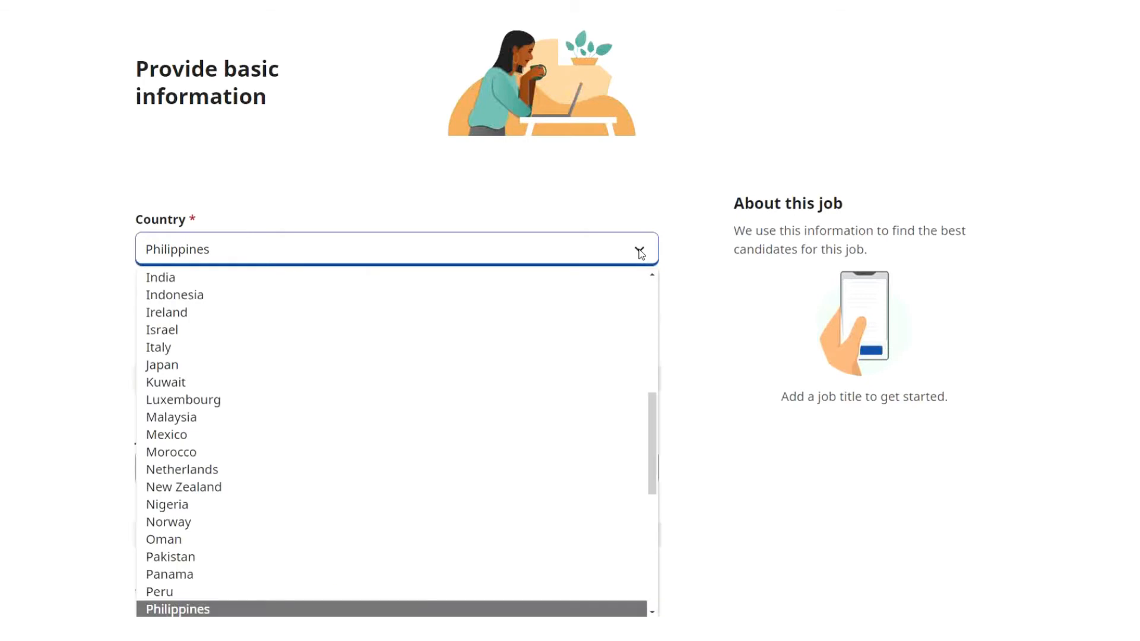
scroll(510, 299, "up", 1)
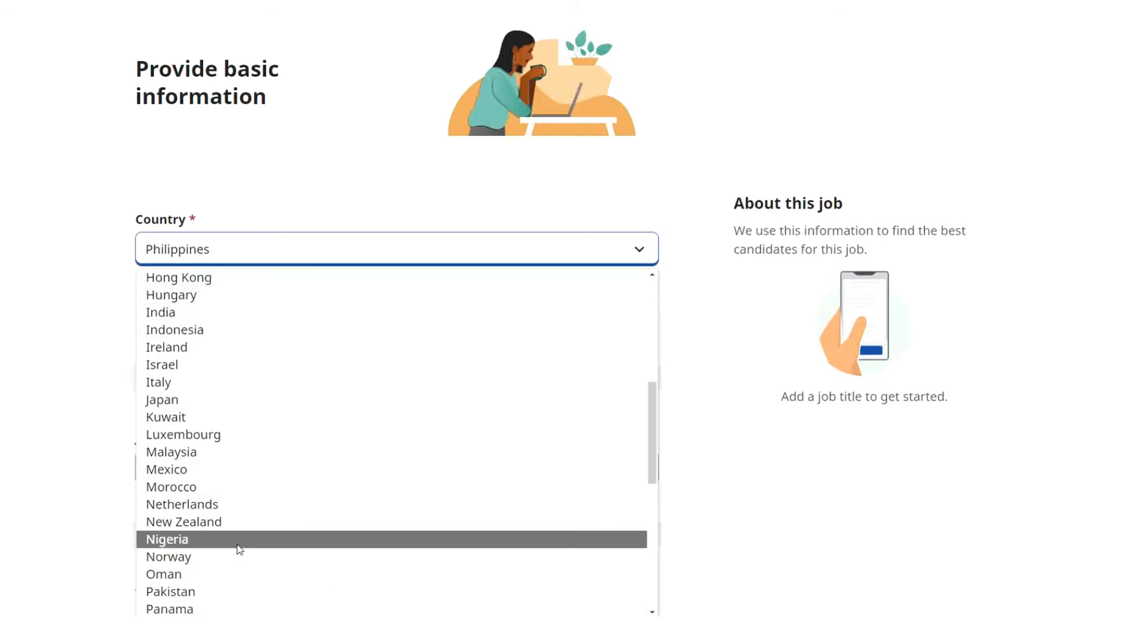
scroll(652, 413, "down", 4)
scroll(653, 412, "down", 5)
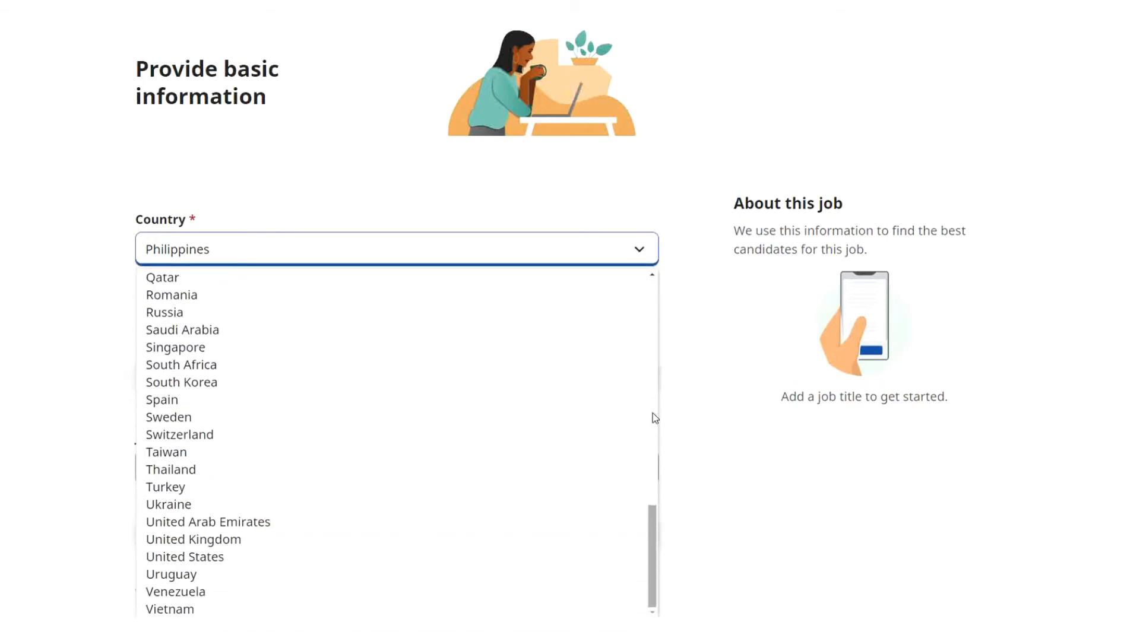
left_click(221, 556)
scroll(447, 223, "down", 2)
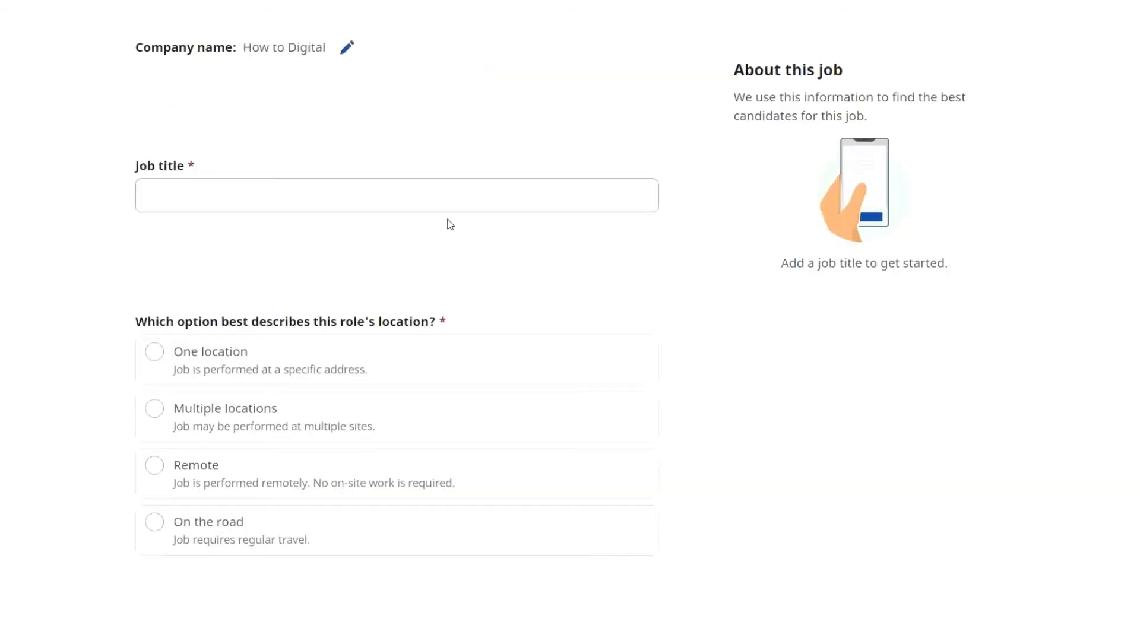
Enter the job title 'Looking for an Editor' with a capital E.
left_click(305, 207)
type("Looking for an editor")
left_click(242, 193)
key("BackSpace")
type("E")
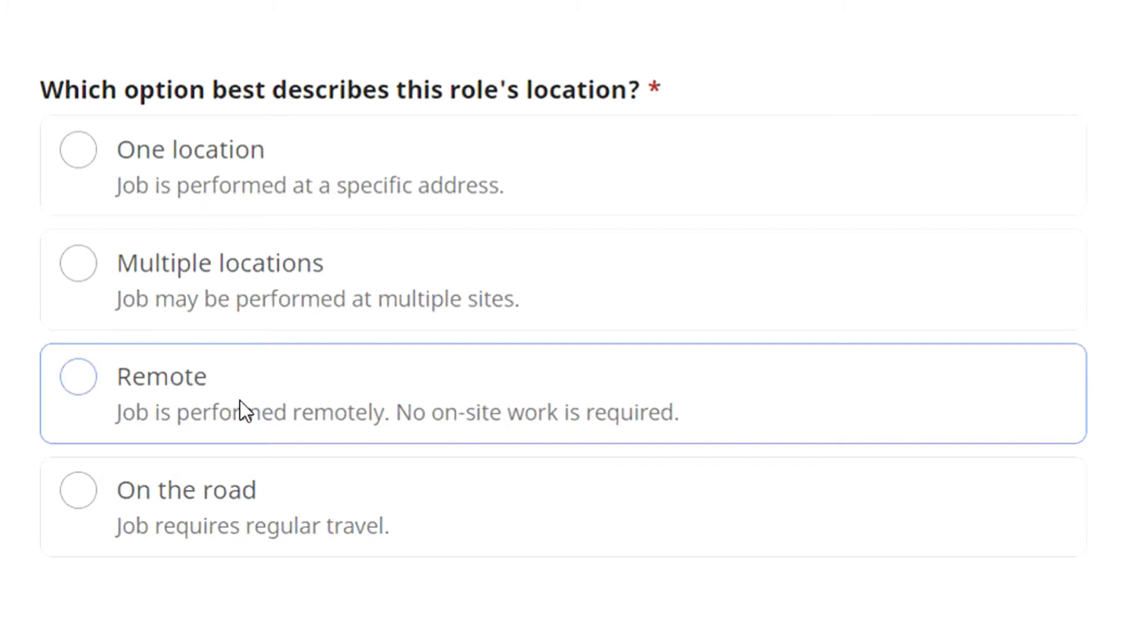
Mark the job location as Remote and save the basic information.
left_click(73, 386)
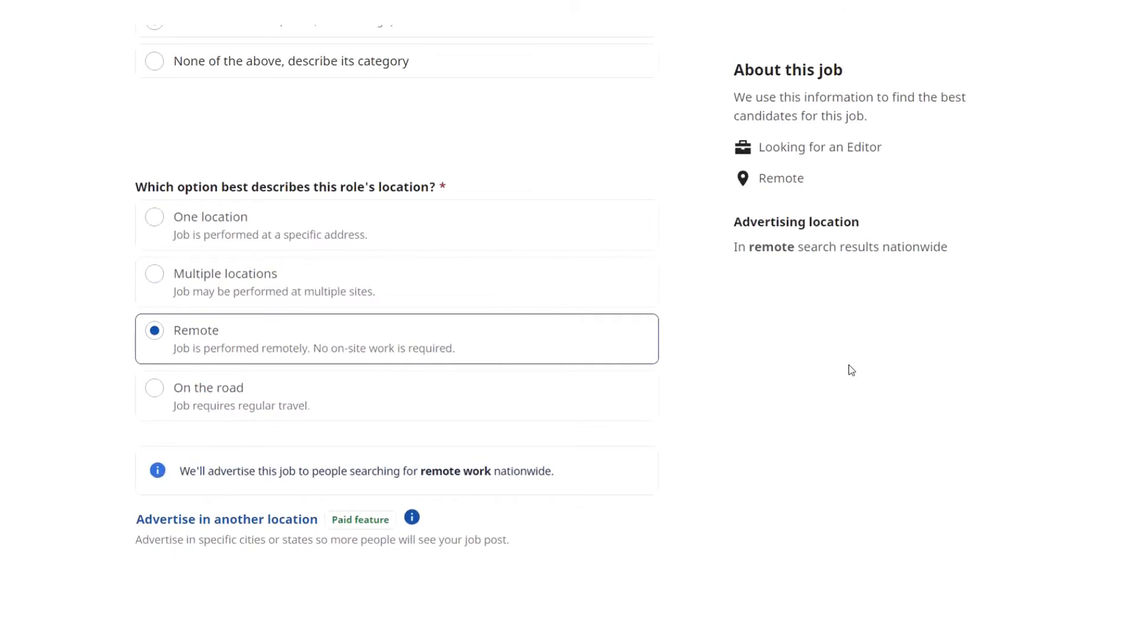
scroll(849, 370, "down", 2)
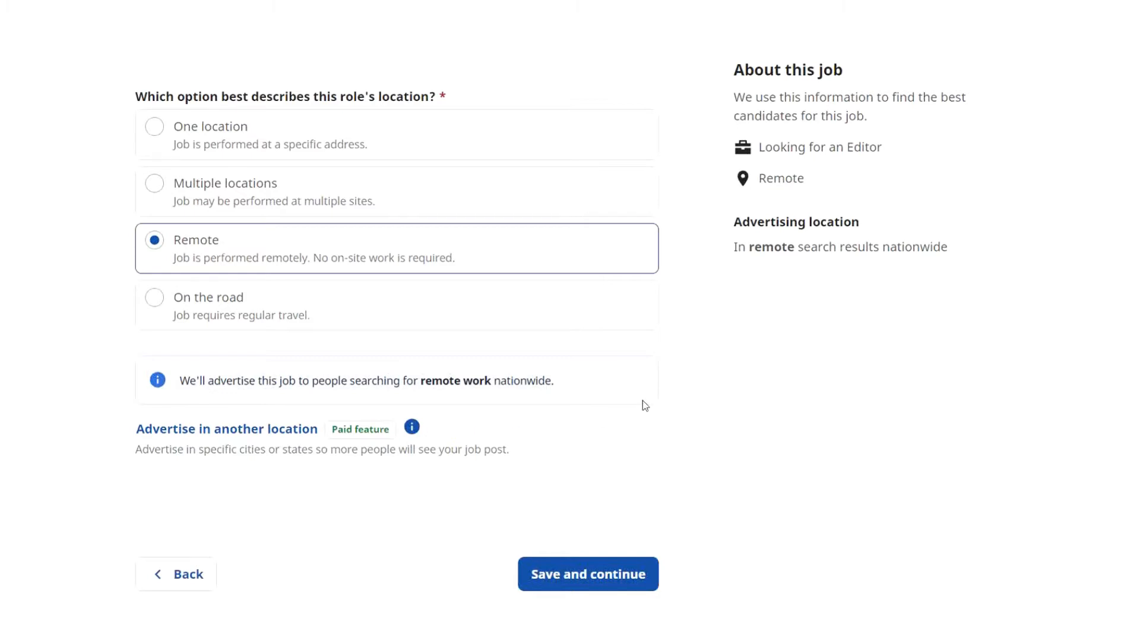
left_click(625, 583)
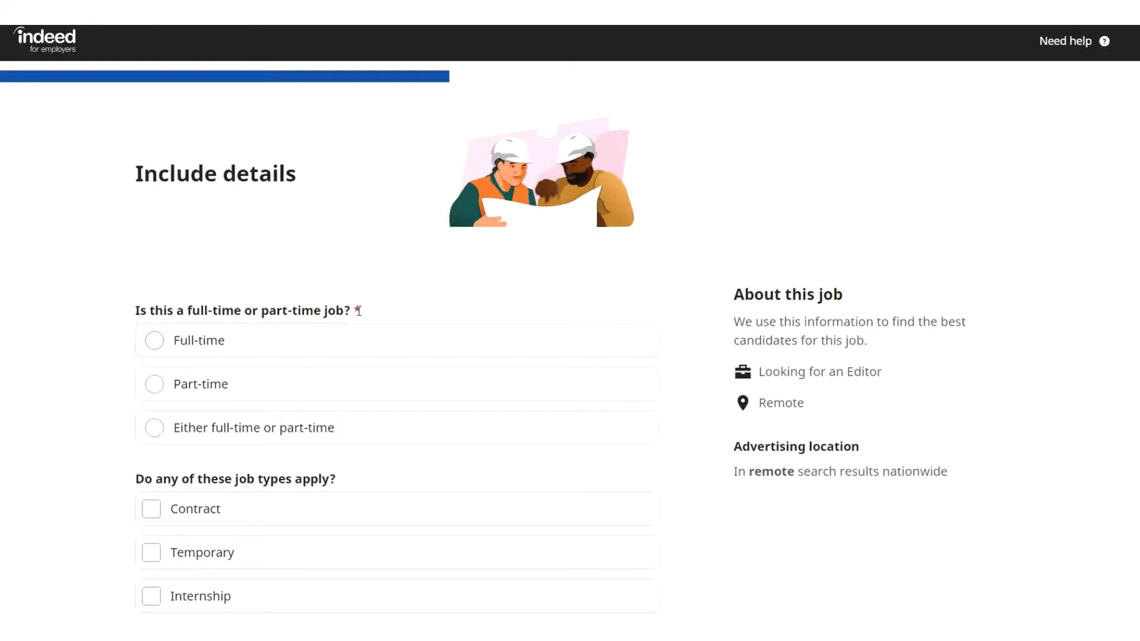
Mark the job Full-time and Temporary with an 8 hour shift, Monday to Friday schedule.
left_click(153, 341)
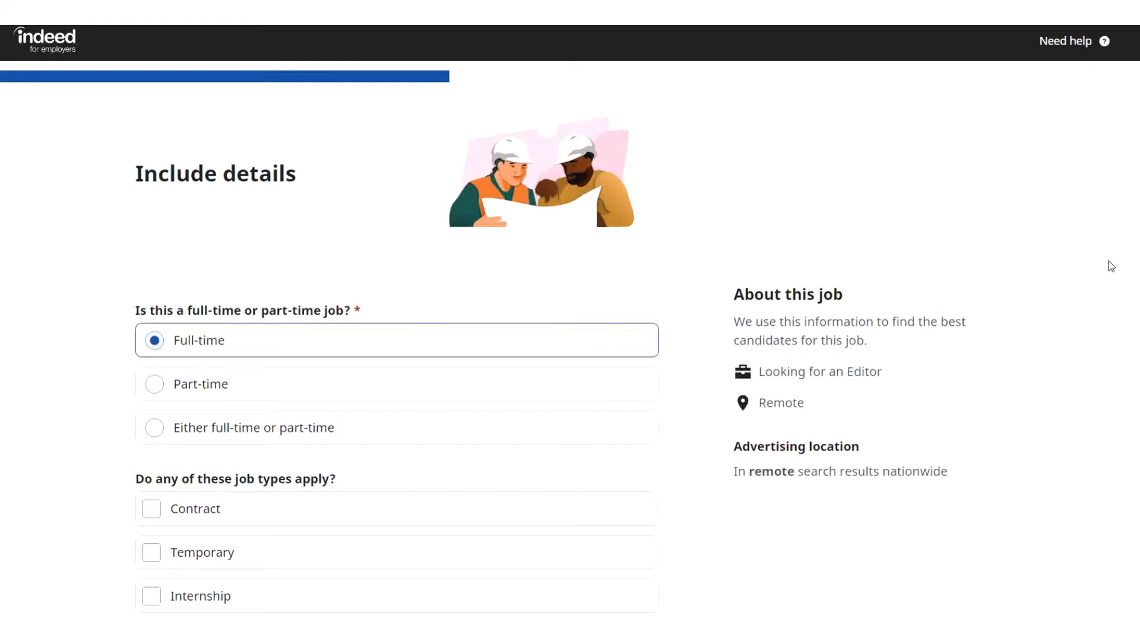
scroll(1110, 265, "down", 3)
scroll(1110, 266, "down", 2)
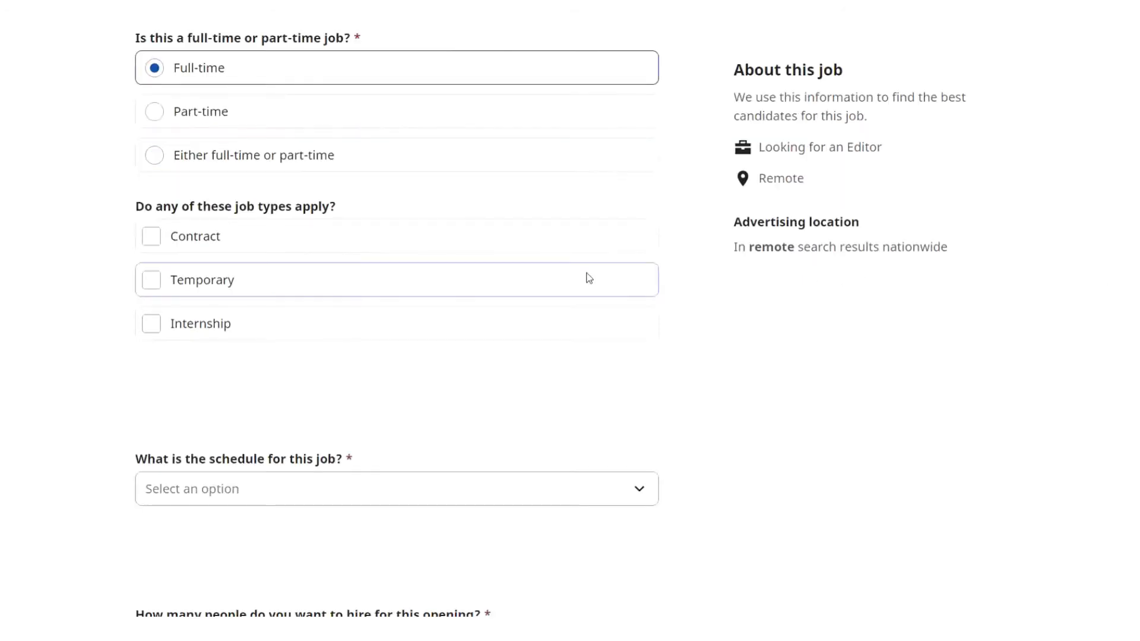
left_click(151, 281)
scroll(730, 289, "down", 3)
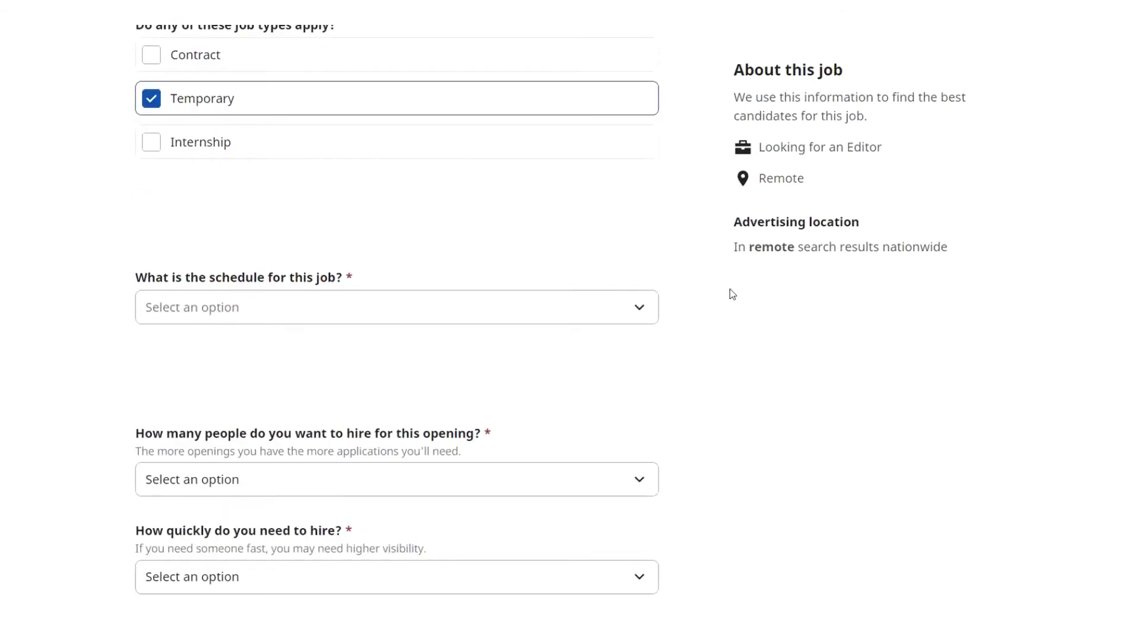
scroll(729, 289, "down", 3)
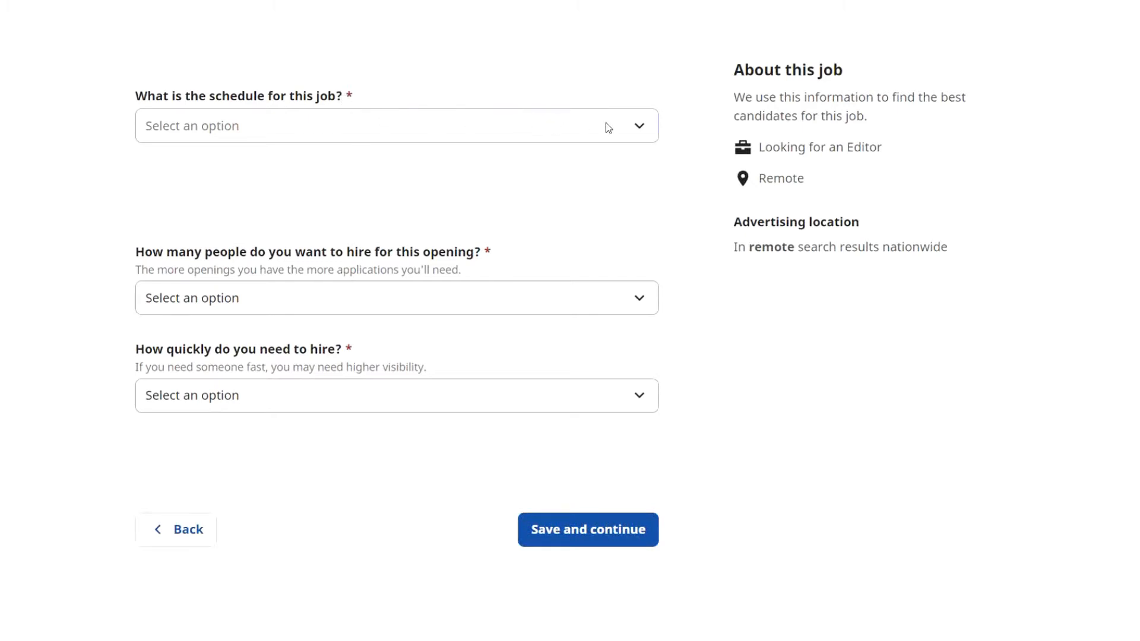
left_click(642, 125)
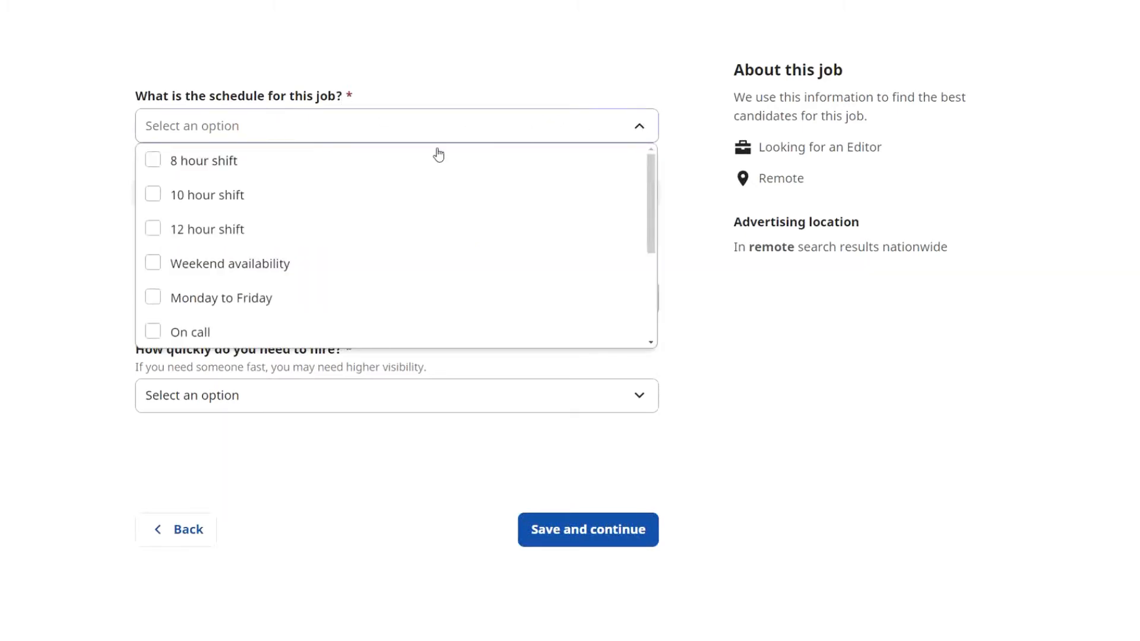
left_click(161, 168)
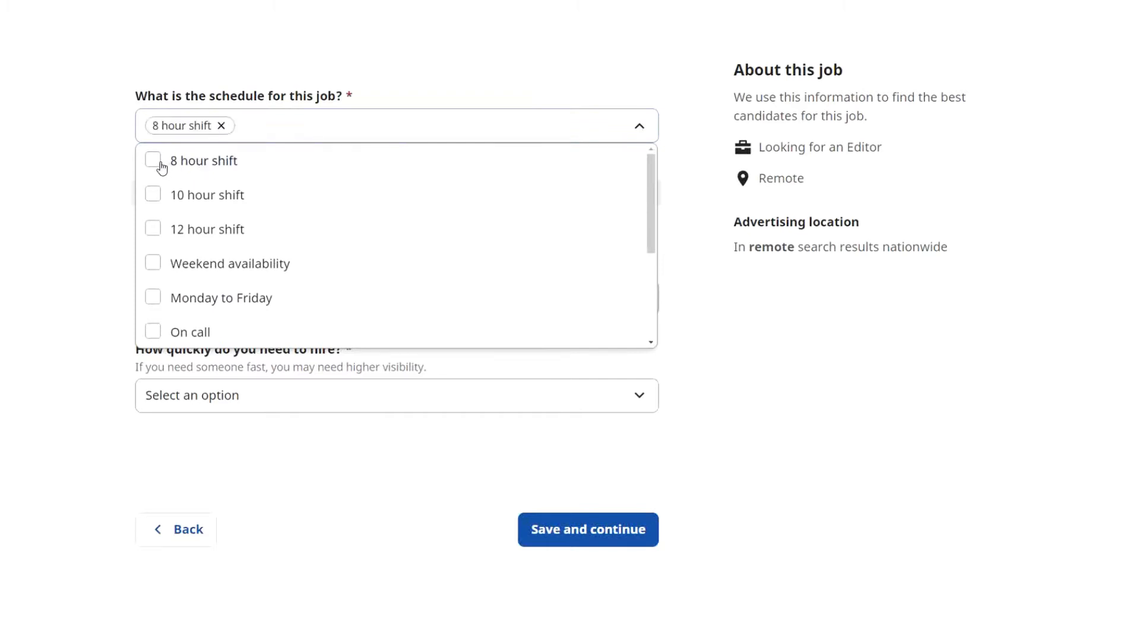
left_click(163, 298)
key("Tab")
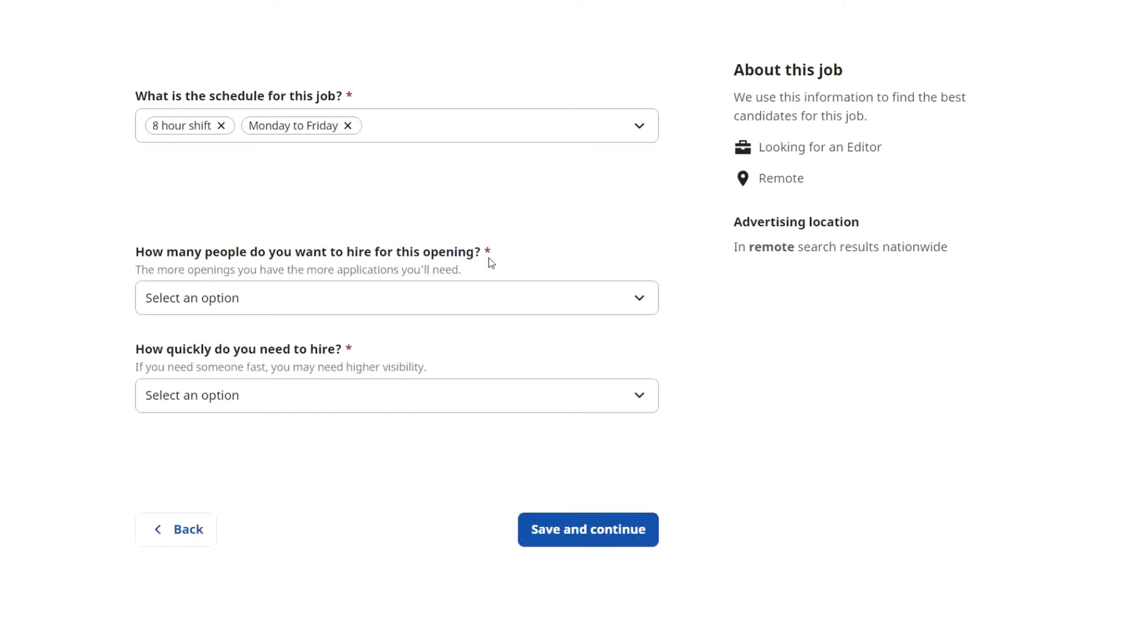
Set 6 hires within 1 to 2 weeks and save the job details.
left_click(631, 297)
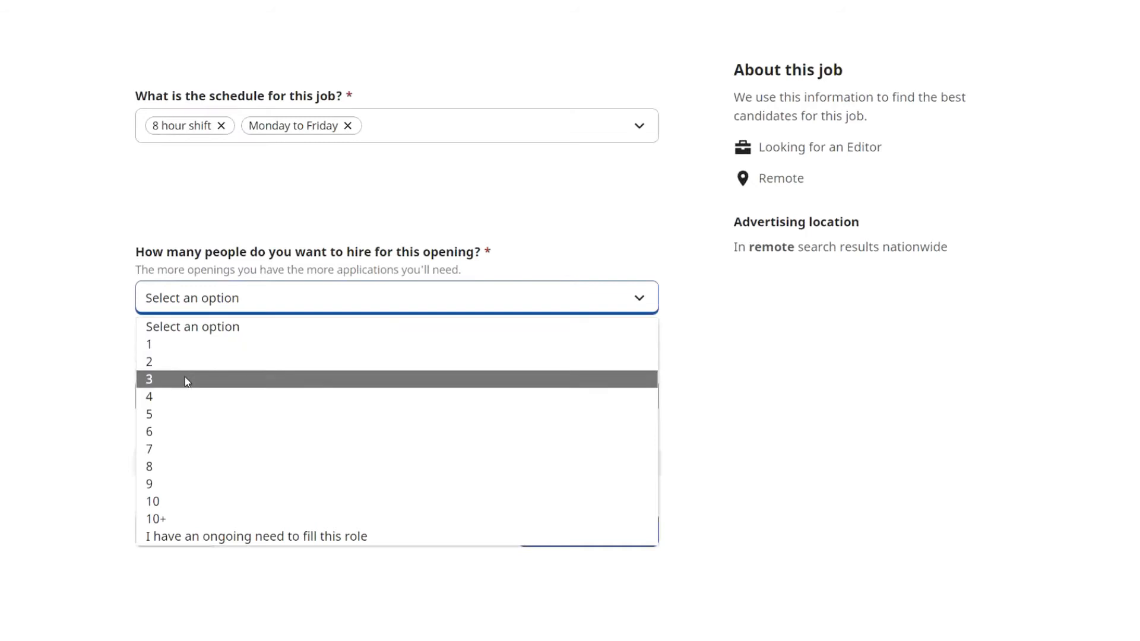
left_click(165, 432)
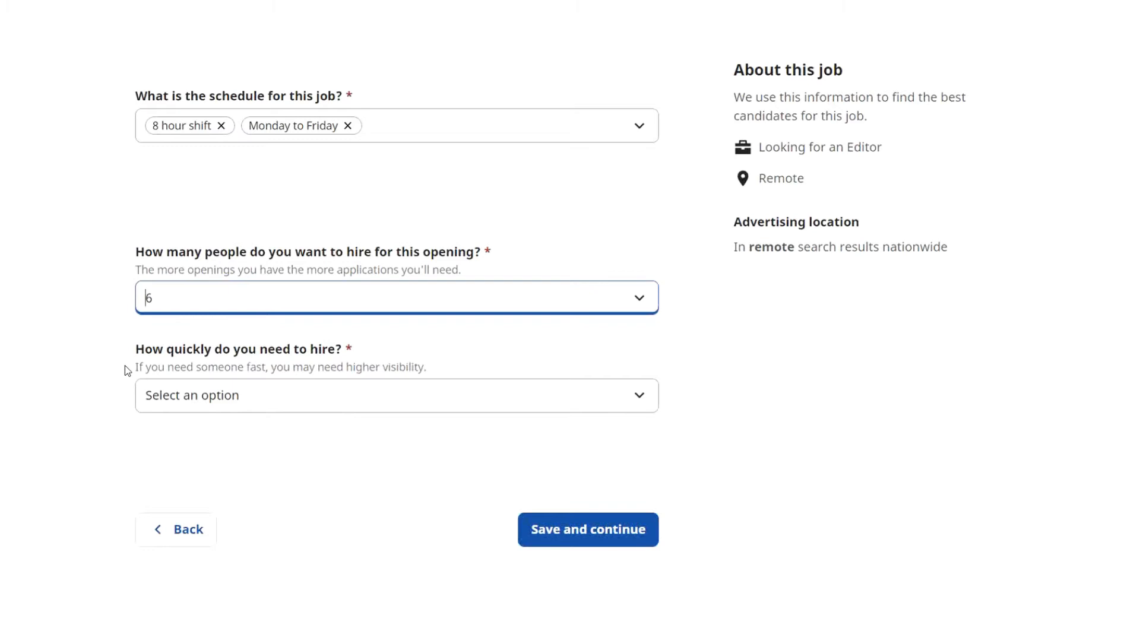
left_click(621, 395)
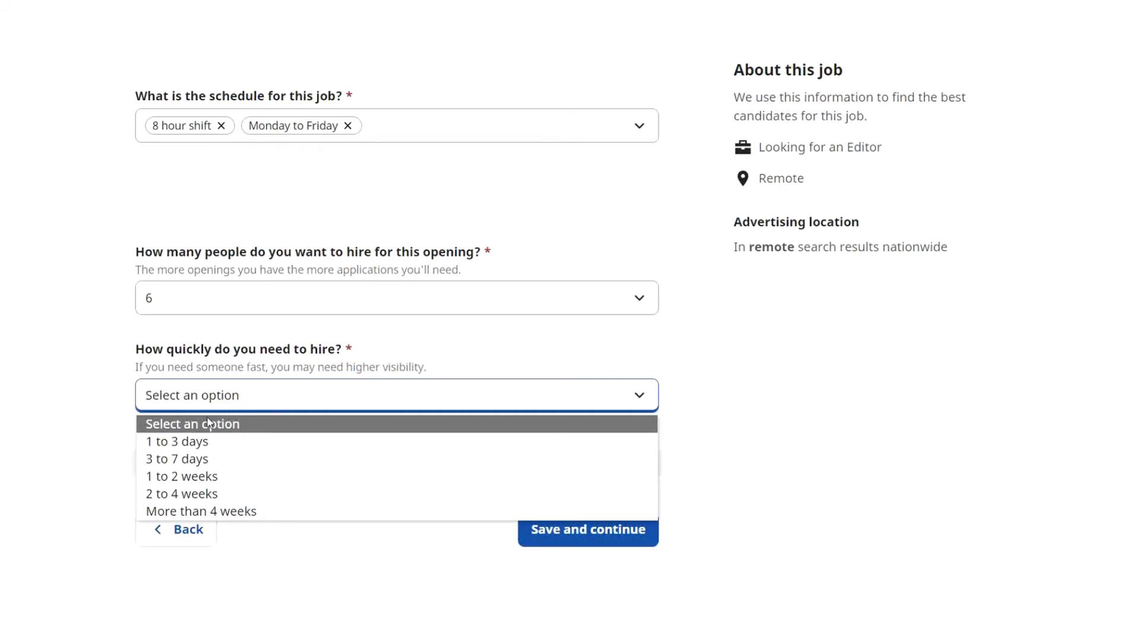
left_click(164, 477)
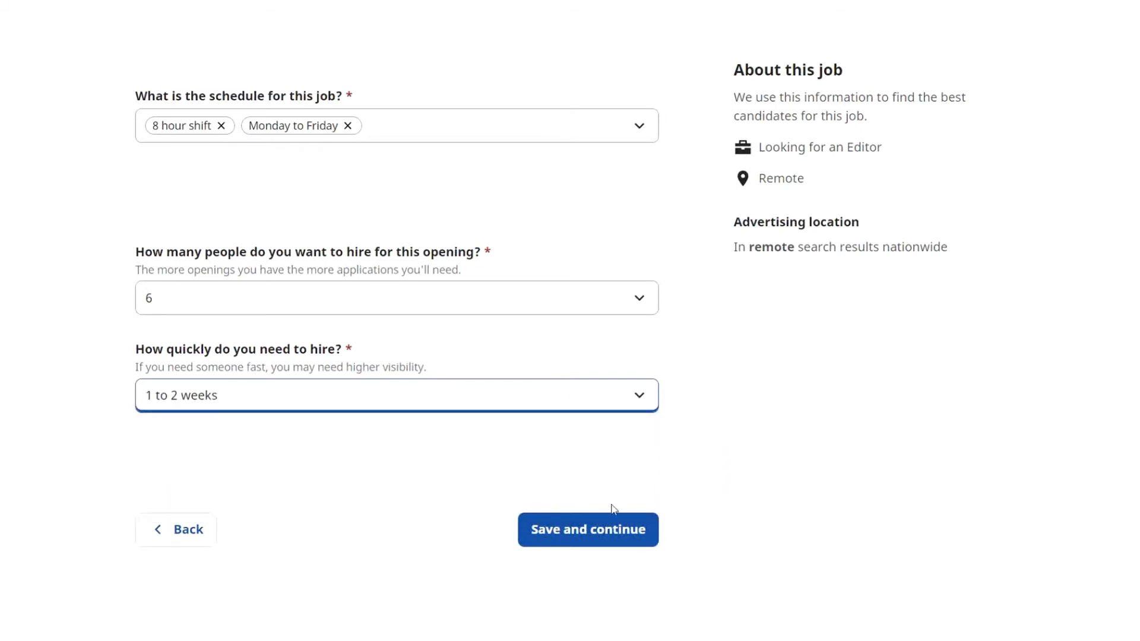
left_click(605, 535)
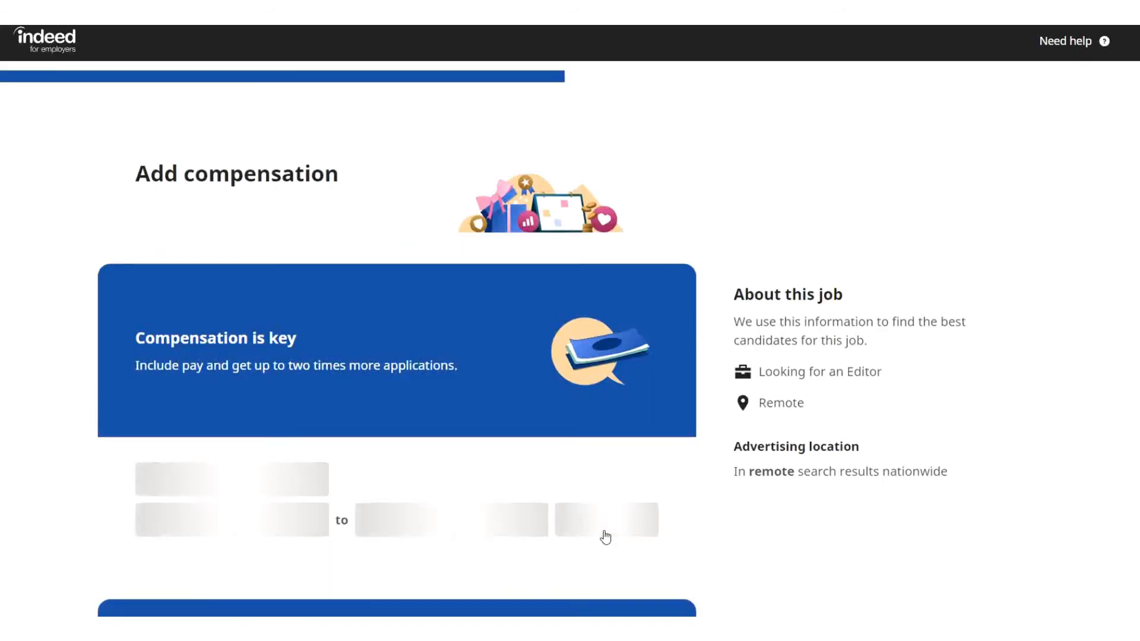
Show pay as a Range of $15 to $20 per hour.
scroll(1067, 387, "down", 6)
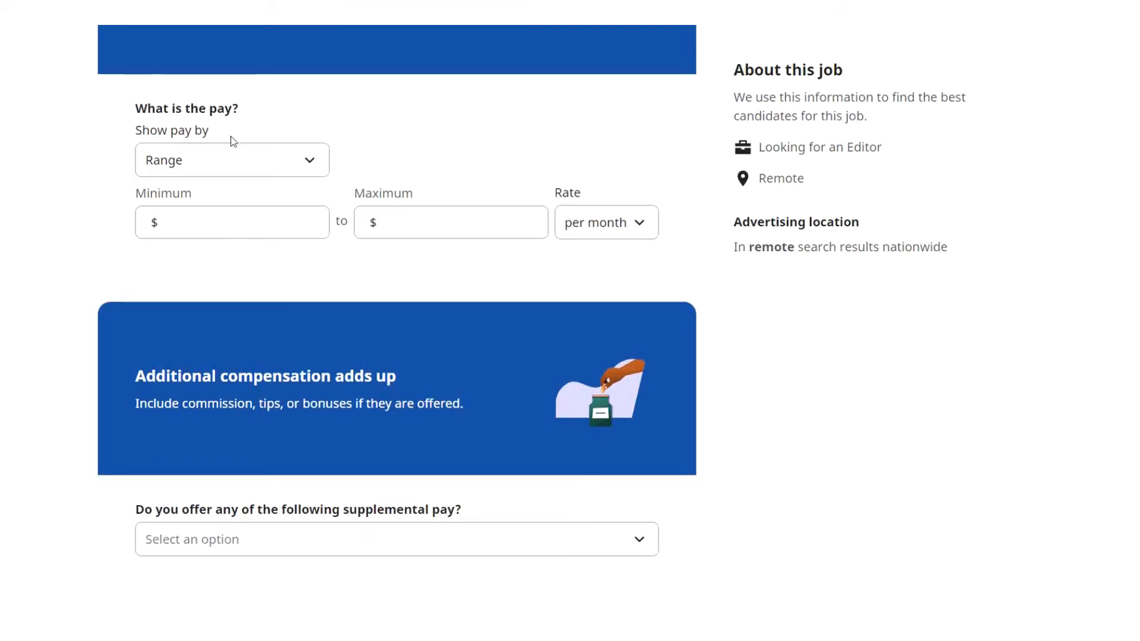
left_click(299, 170)
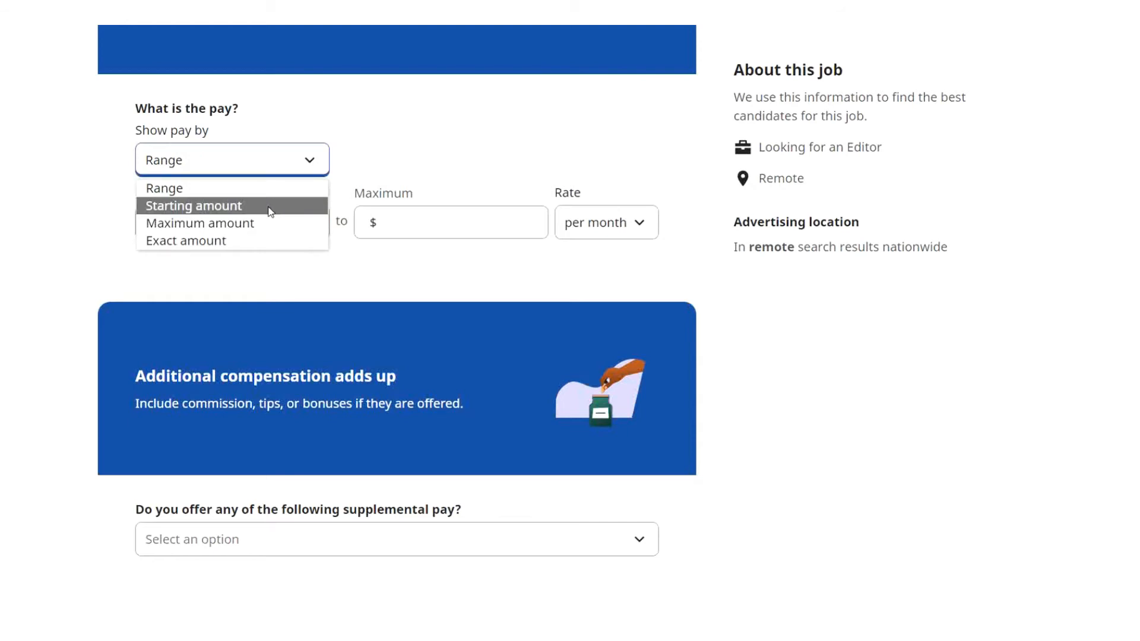
left_click(305, 169)
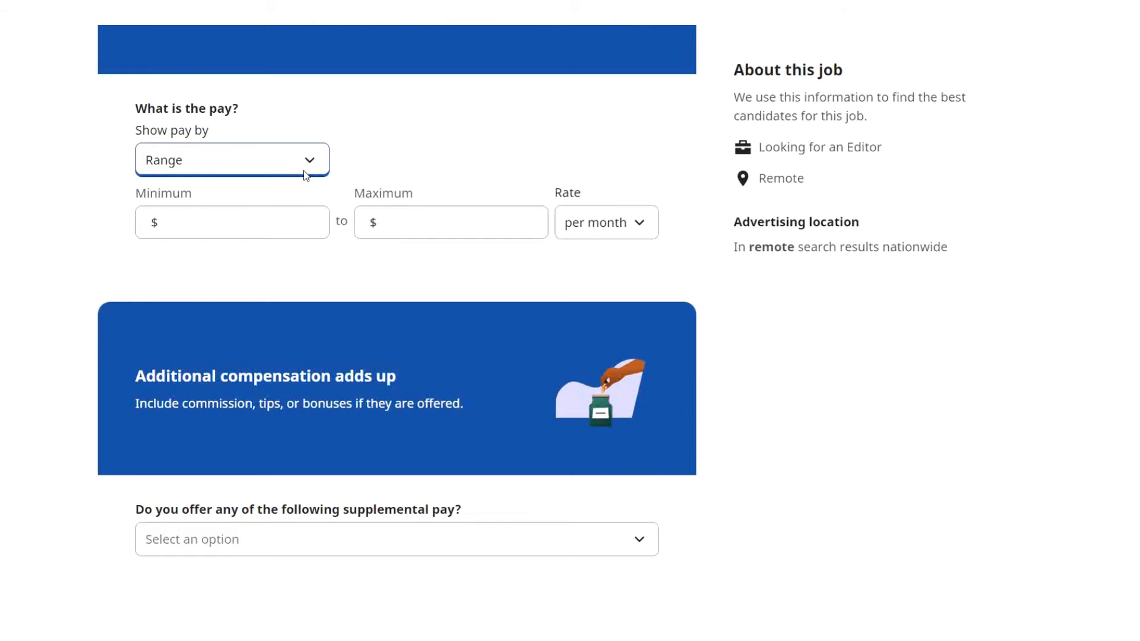
left_click(264, 218)
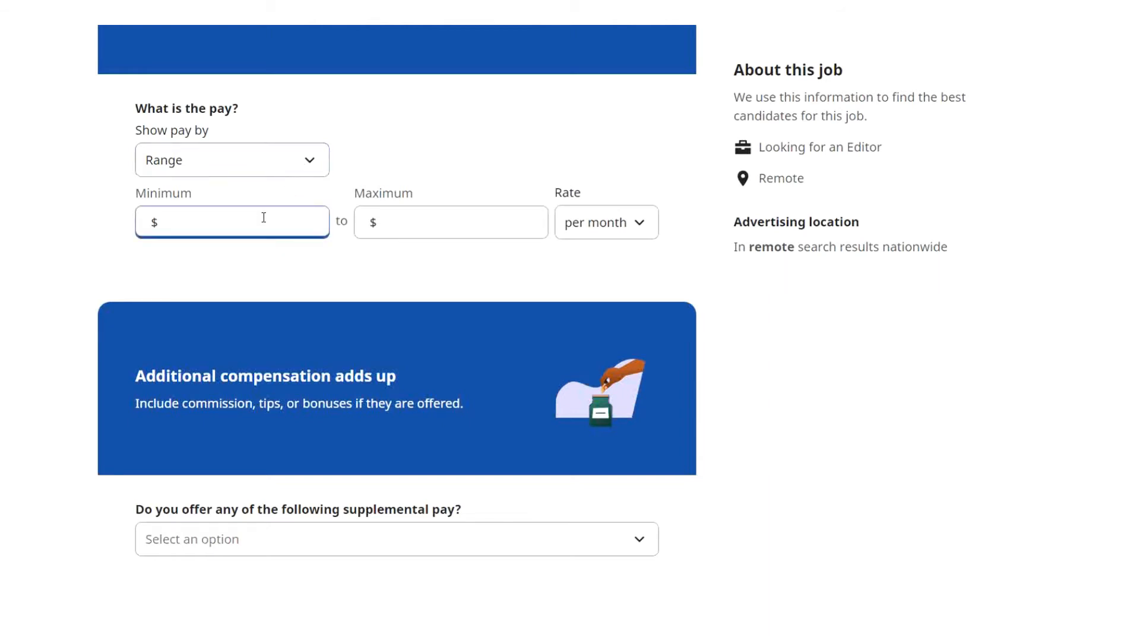
left_click(639, 227)
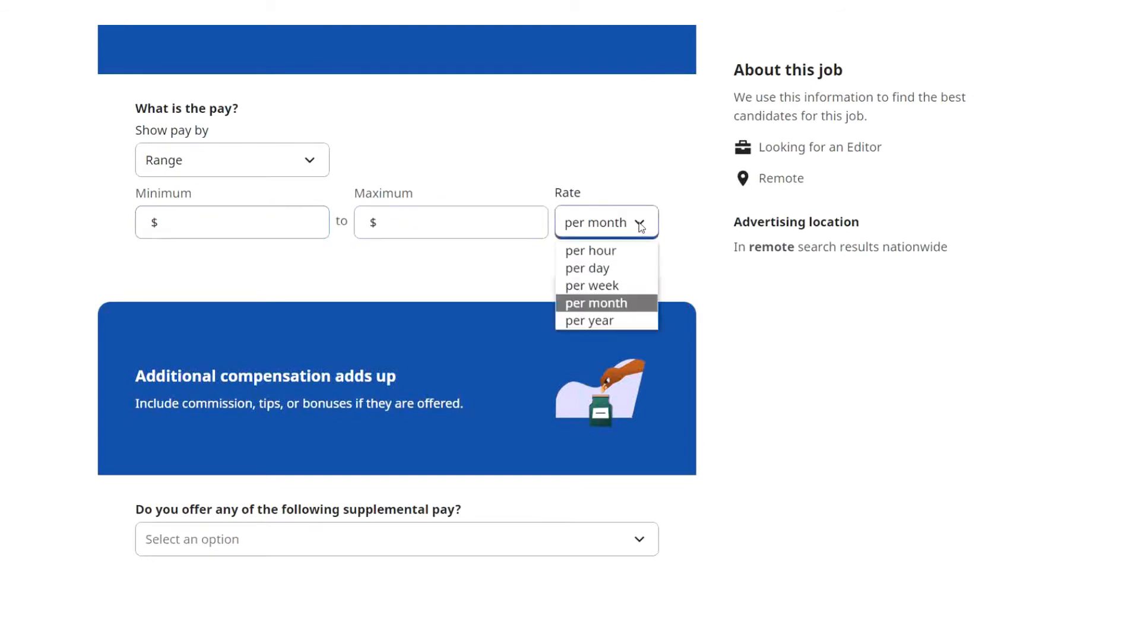
key("Escape")
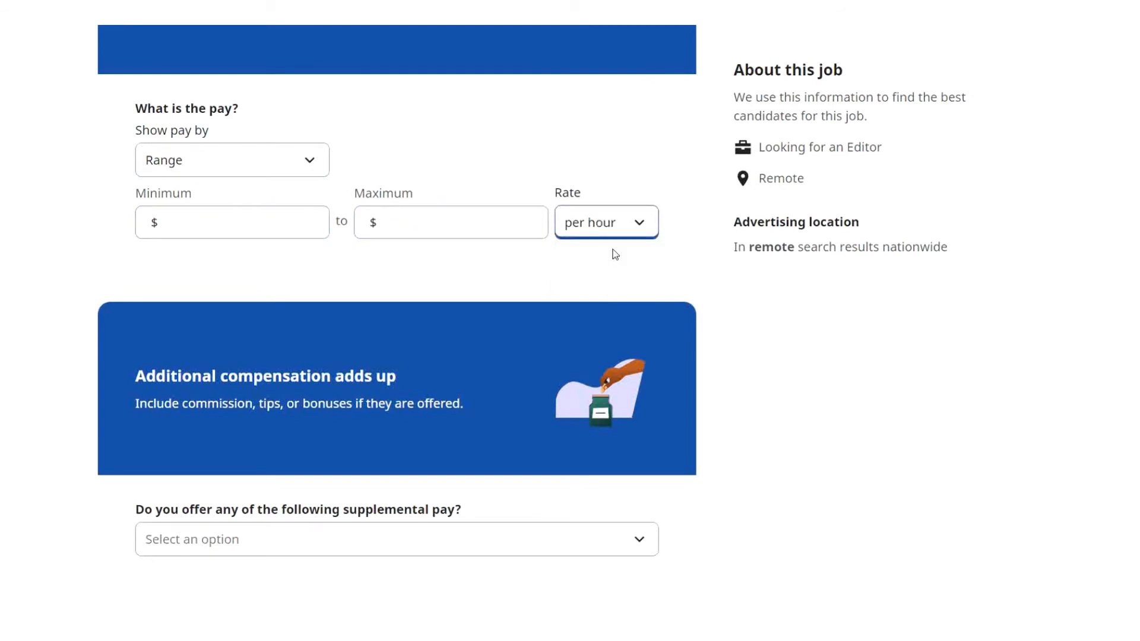
left_click(186, 227)
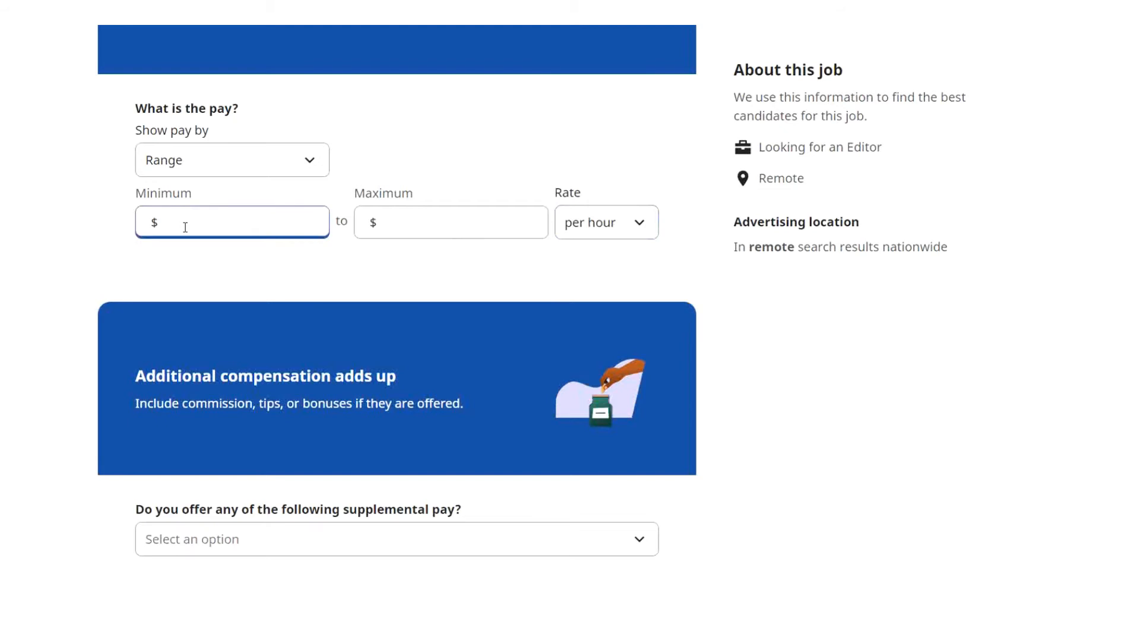
type("15")
left_click(399, 223)
type("20")
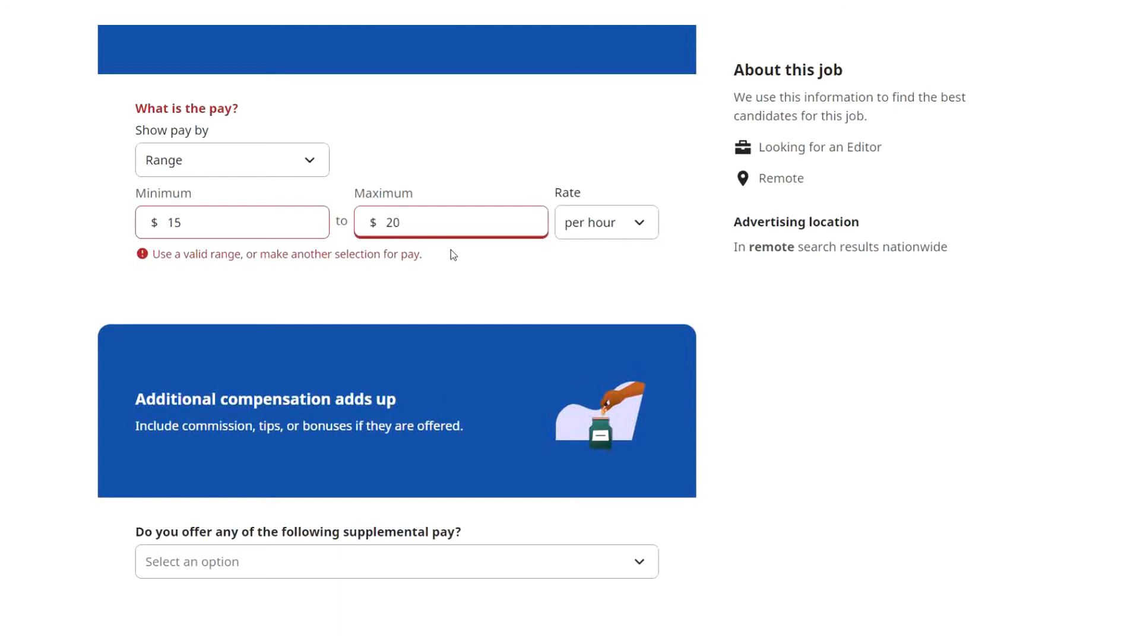
left_click(450, 250)
Add Health insurance as a benefit and save the compensation details.
scroll(558, 272, "down", 5)
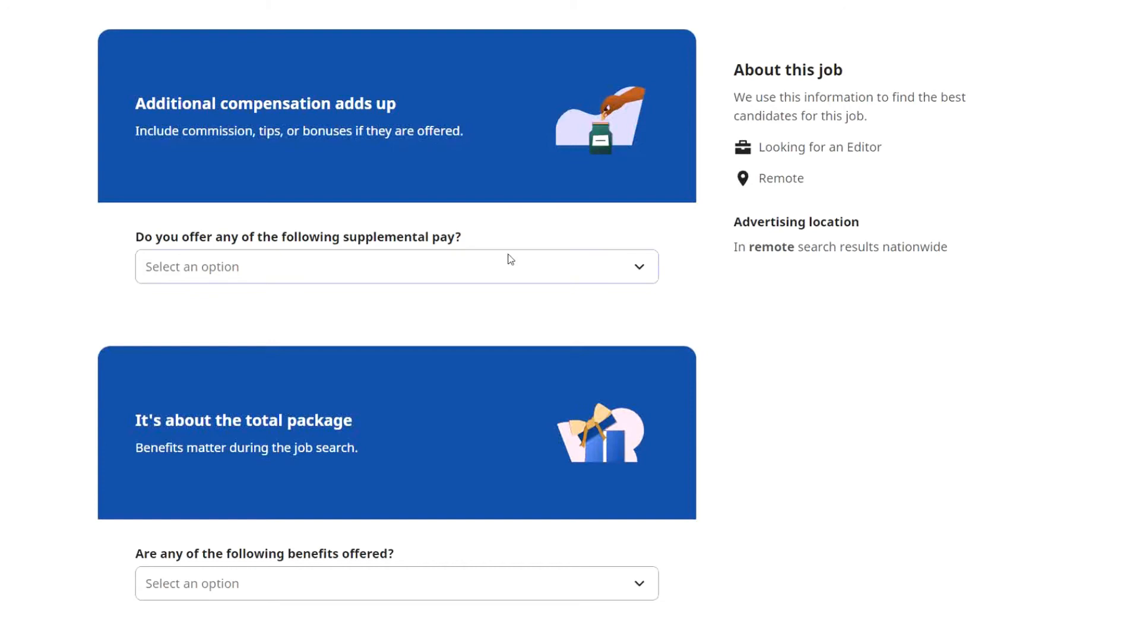
left_click(638, 269)
left_click(638, 269)
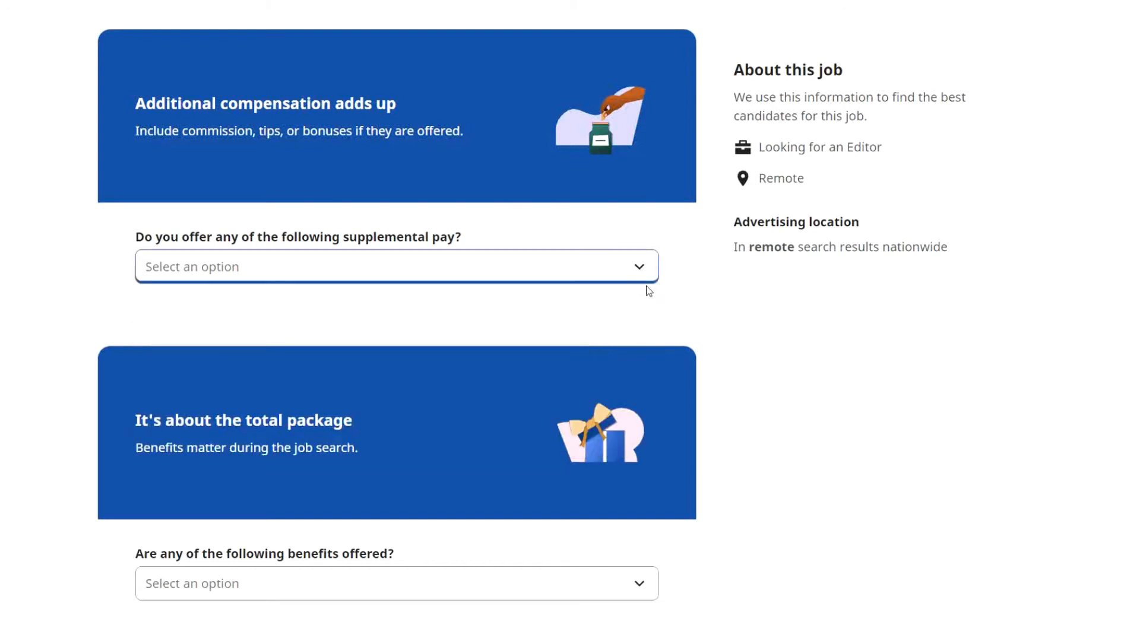
scroll(646, 287, "down", 5)
left_click(640, 295)
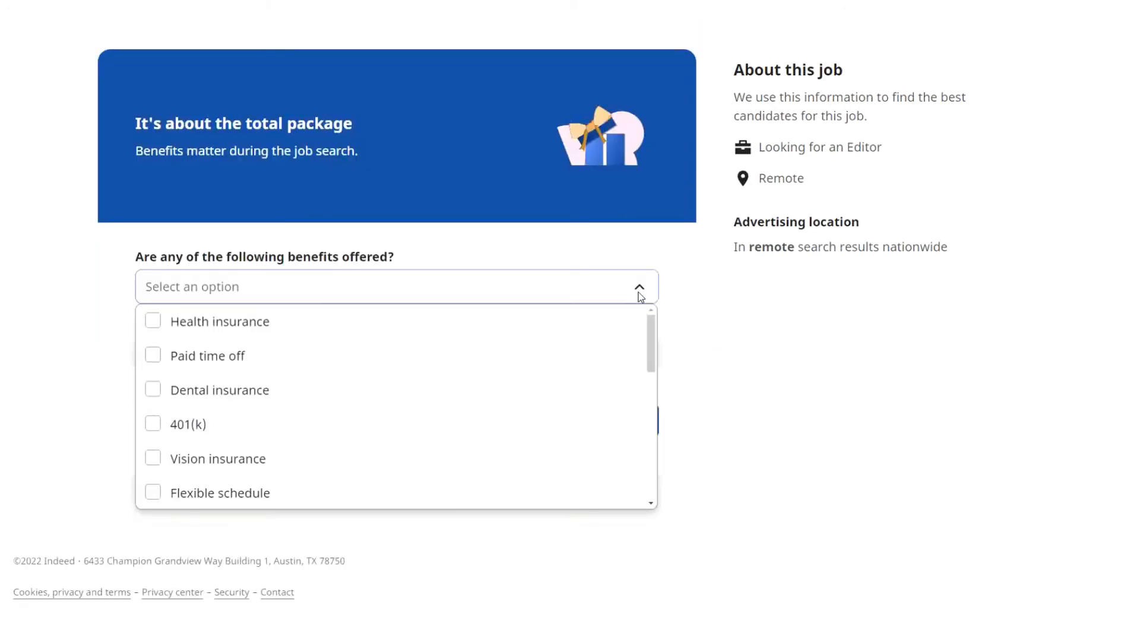
left_click(156, 321)
left_click(400, 290)
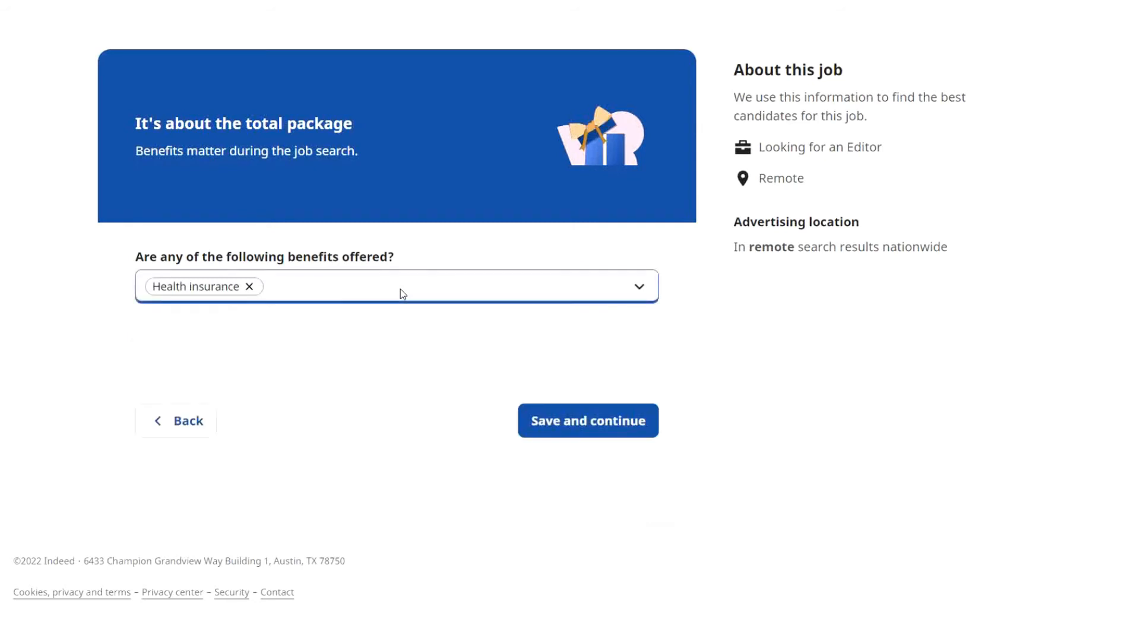
left_click(574, 419)
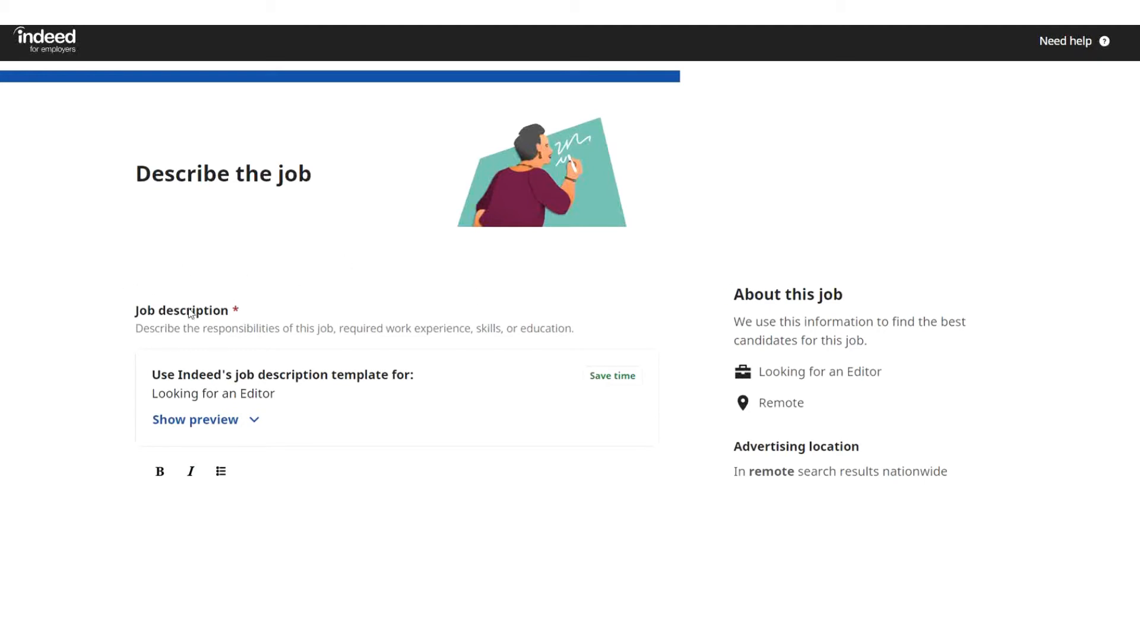
Enter the job description 'We want someone with editing skills.' and save the step.
scroll(410, 233, "down", 5)
left_click(410, 233)
type("We")
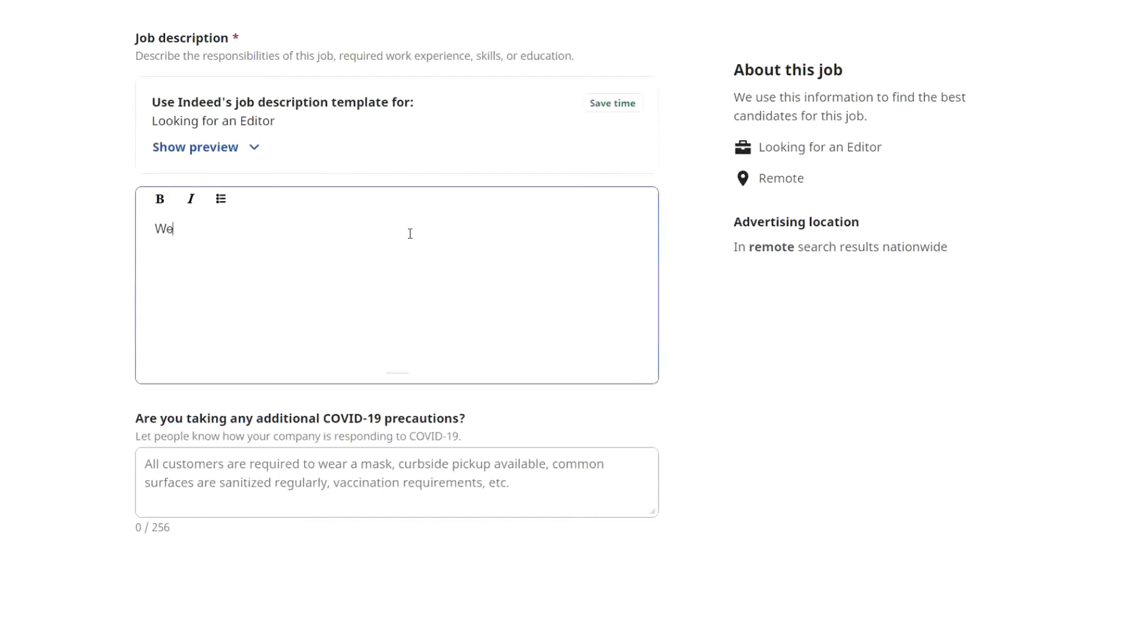
type(" want someone w")
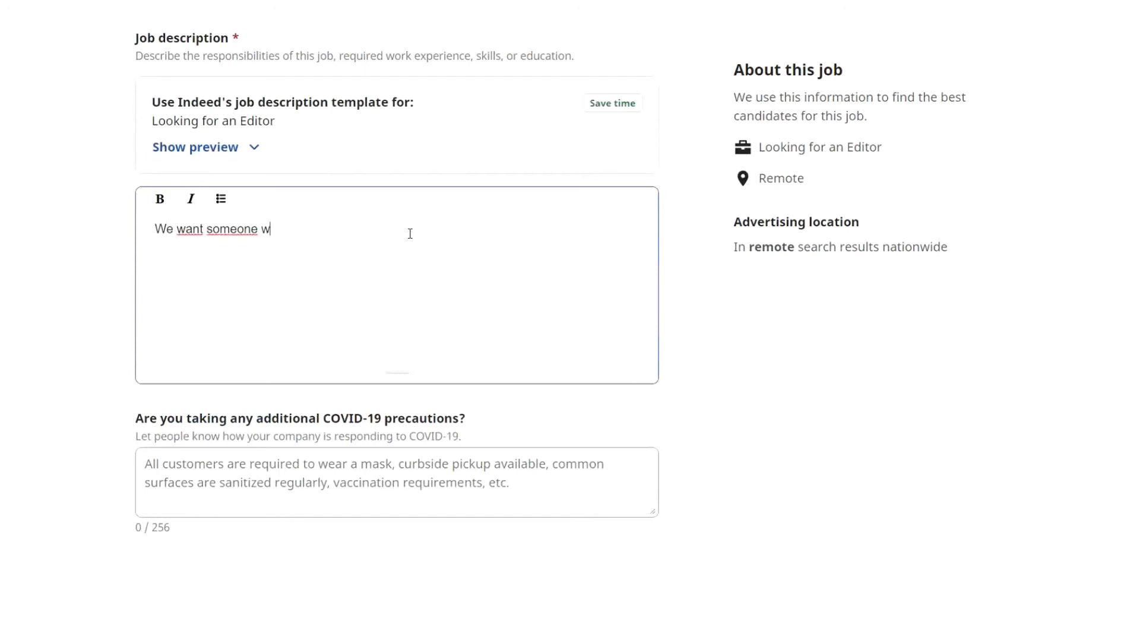
type("ith editing ski")
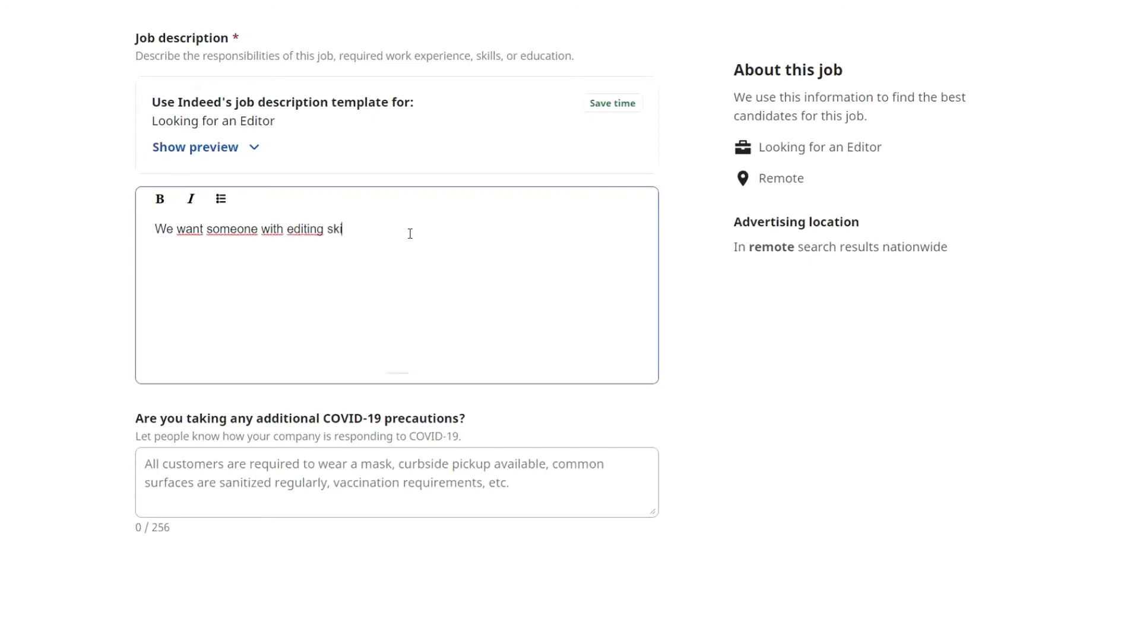
type("lls.")
scroll(922, 364, "down", 4)
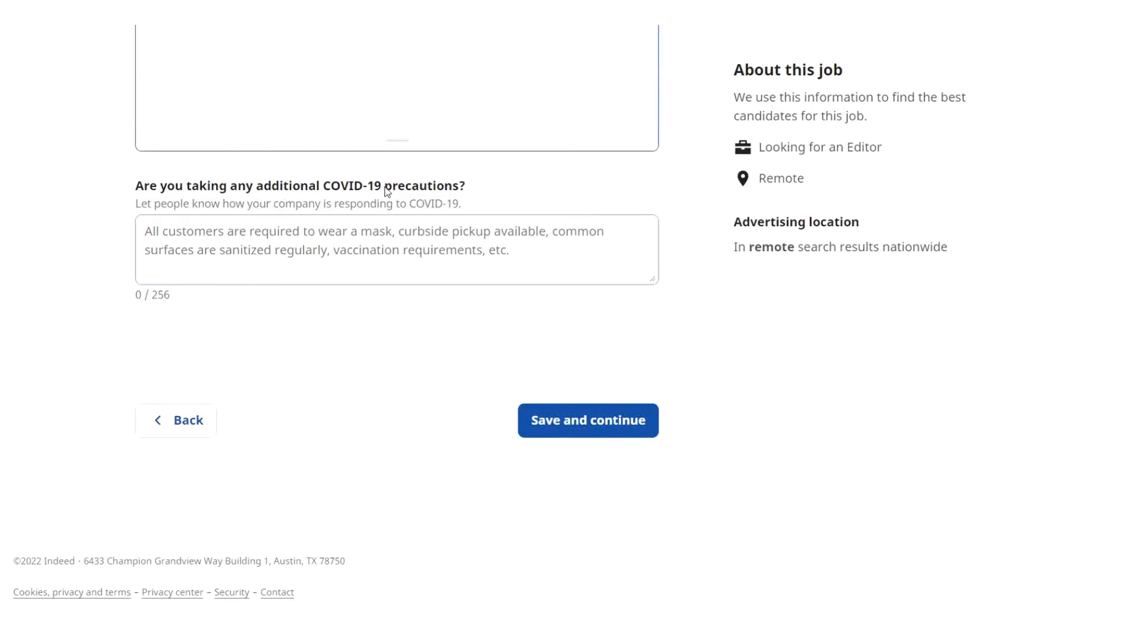
left_click(233, 249)
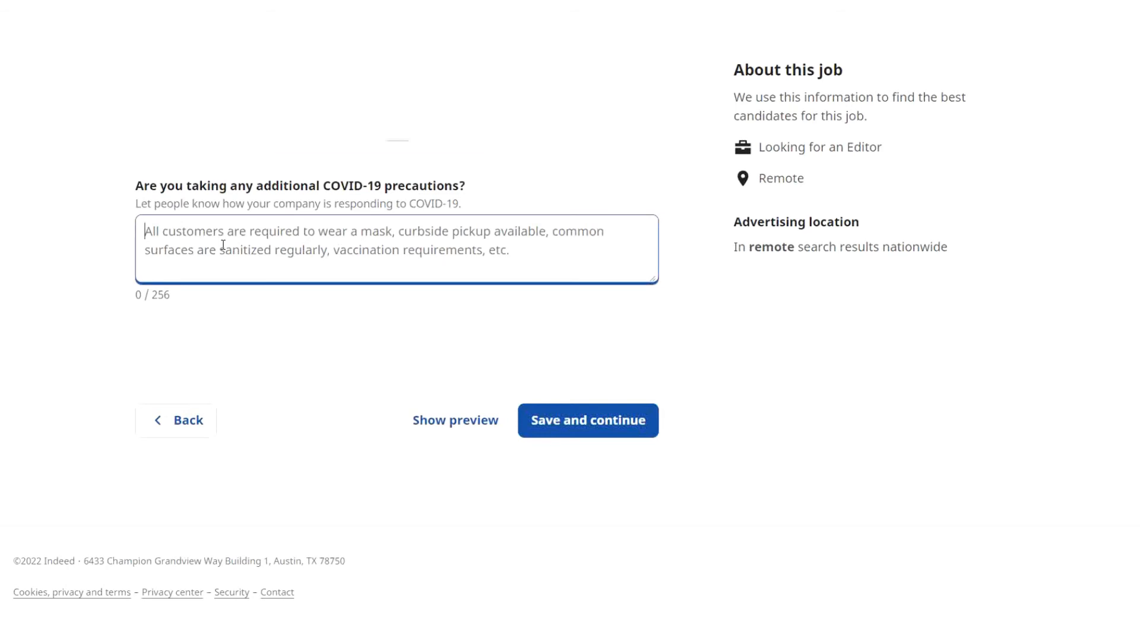
left_click(608, 432)
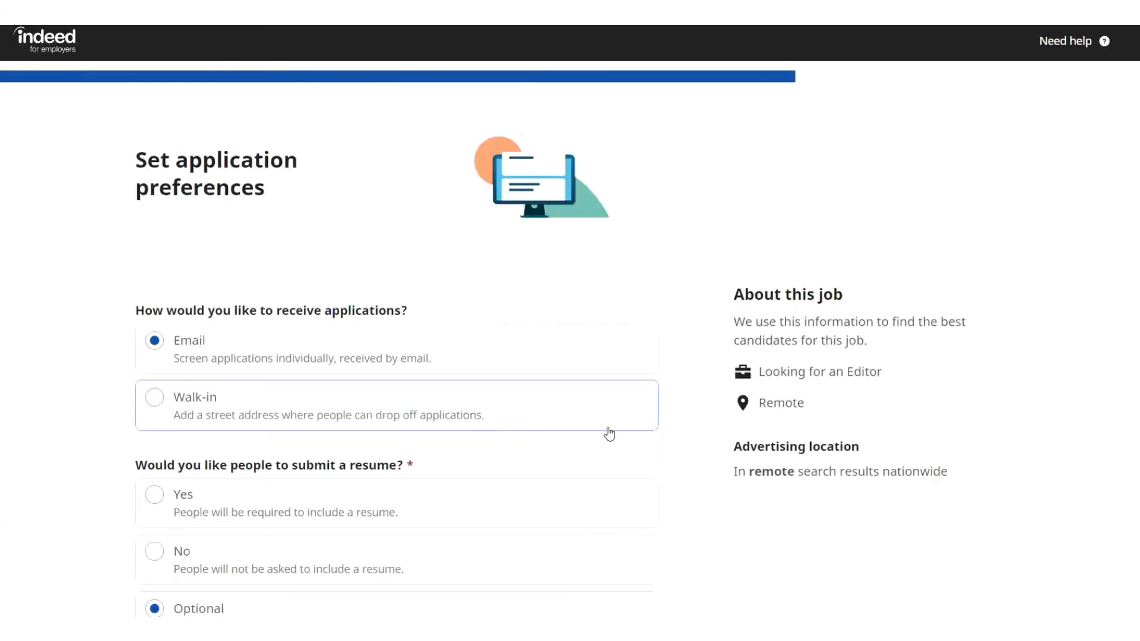
Require applicants to submit a resume and stop them from messaging first.
scroll(608, 432, "down", 2)
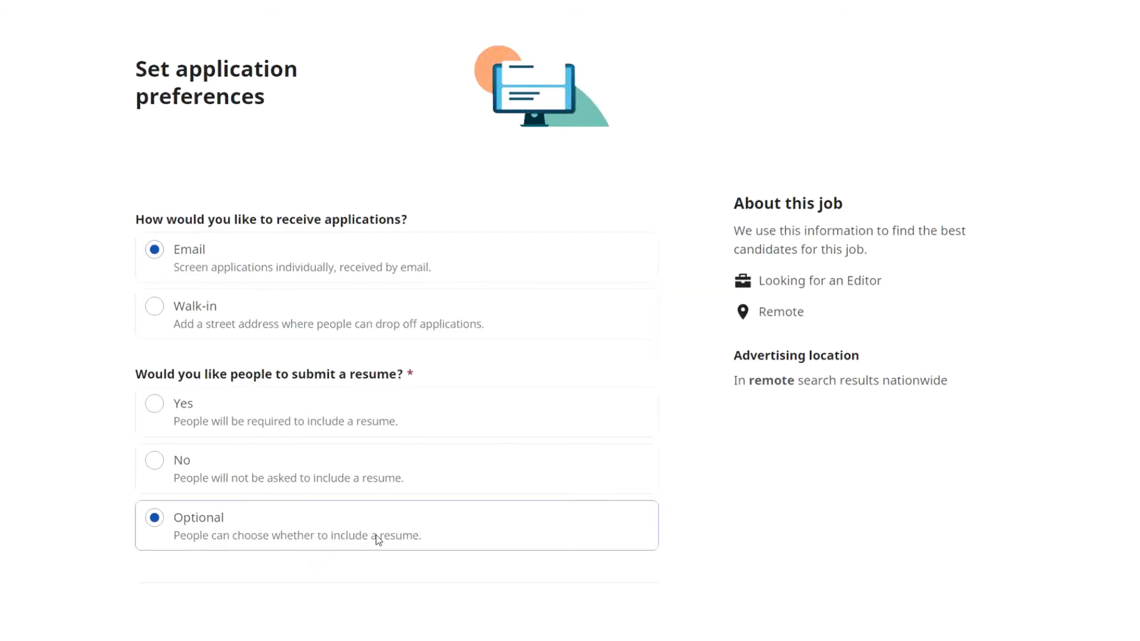
left_click(153, 406)
scroll(235, 406, "down", 6)
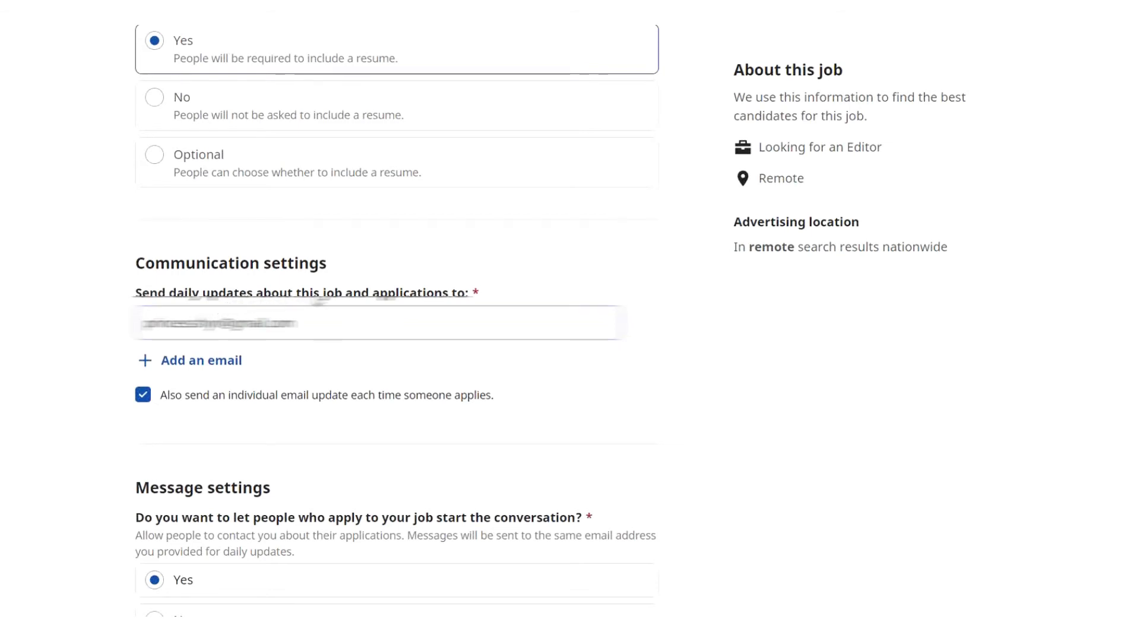
scroll(316, 328, "down", 3)
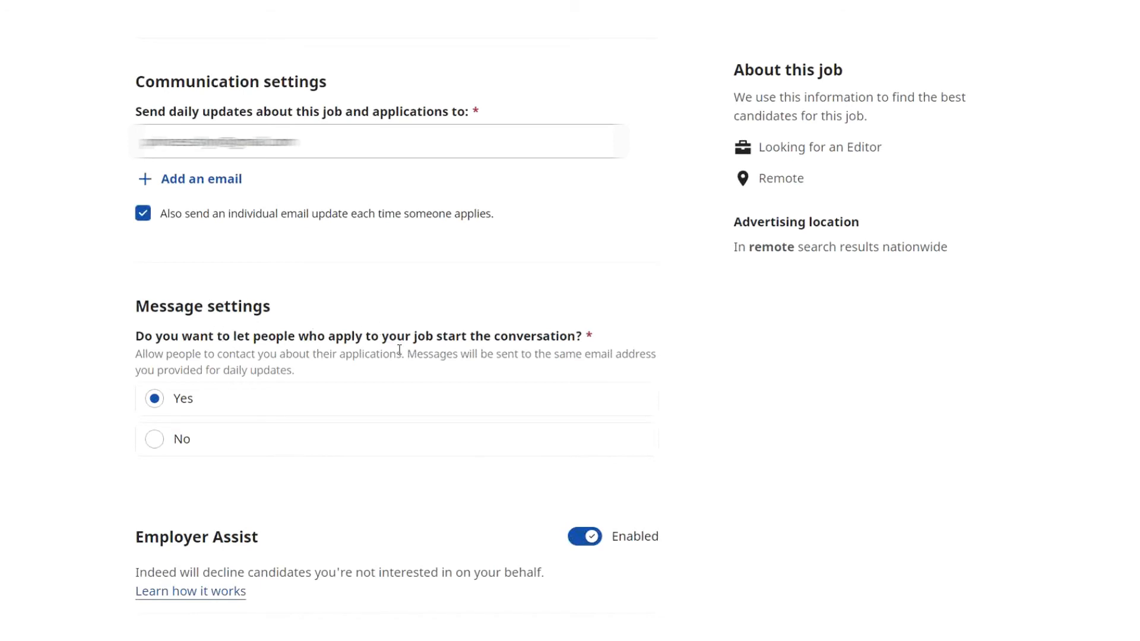
left_click(156, 442)
Keep Employer Assist auto-decline at 10 days, consent to decline notices, and save.
scroll(543, 390, "down", 6)
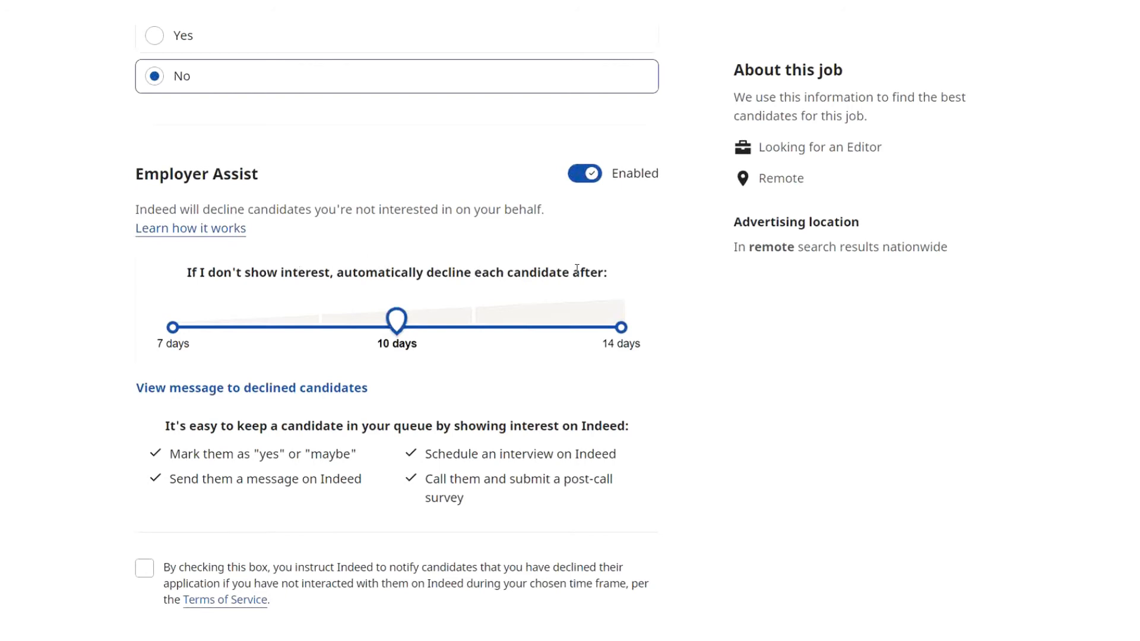
mouse_move(397, 326)
left_mouse_down()
mouse_move(356, 324)
mouse_move(399, 330)
left_mouse_up()
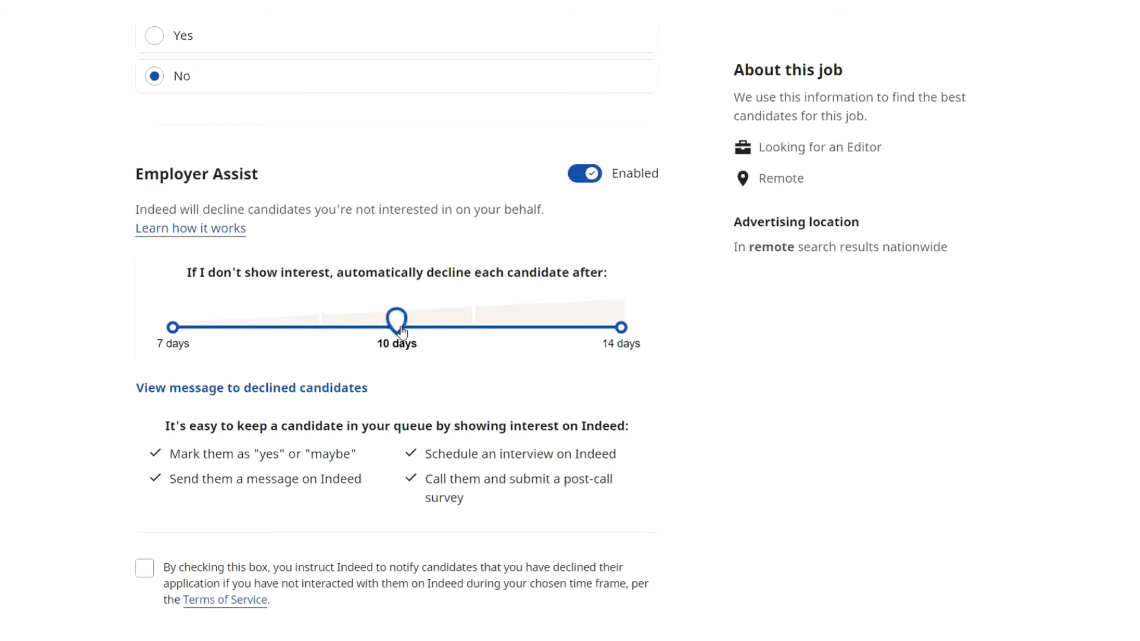
scroll(638, 291, "down", 1)
scroll(638, 290, "down", 3)
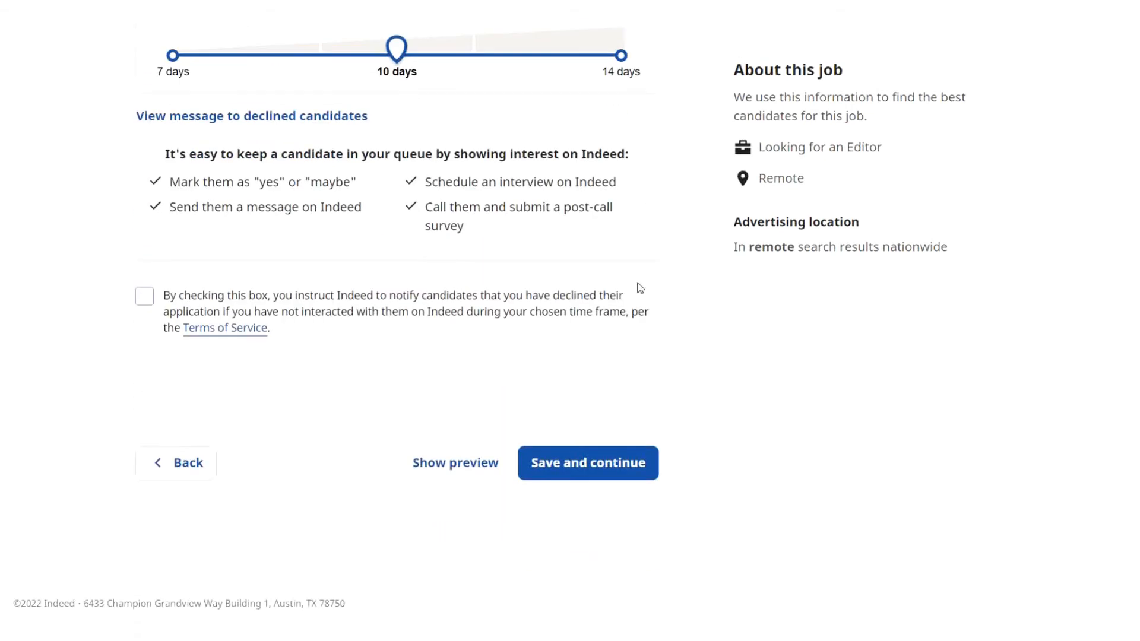
left_click(148, 298)
left_click(589, 461)
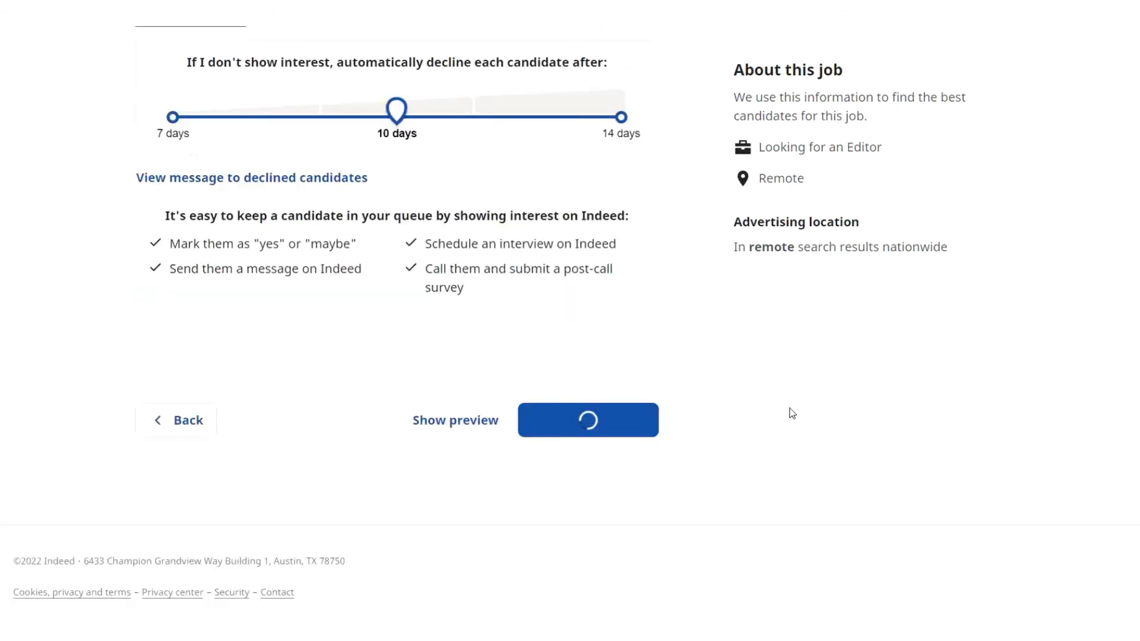
scroll(801, 404, "down", 1)
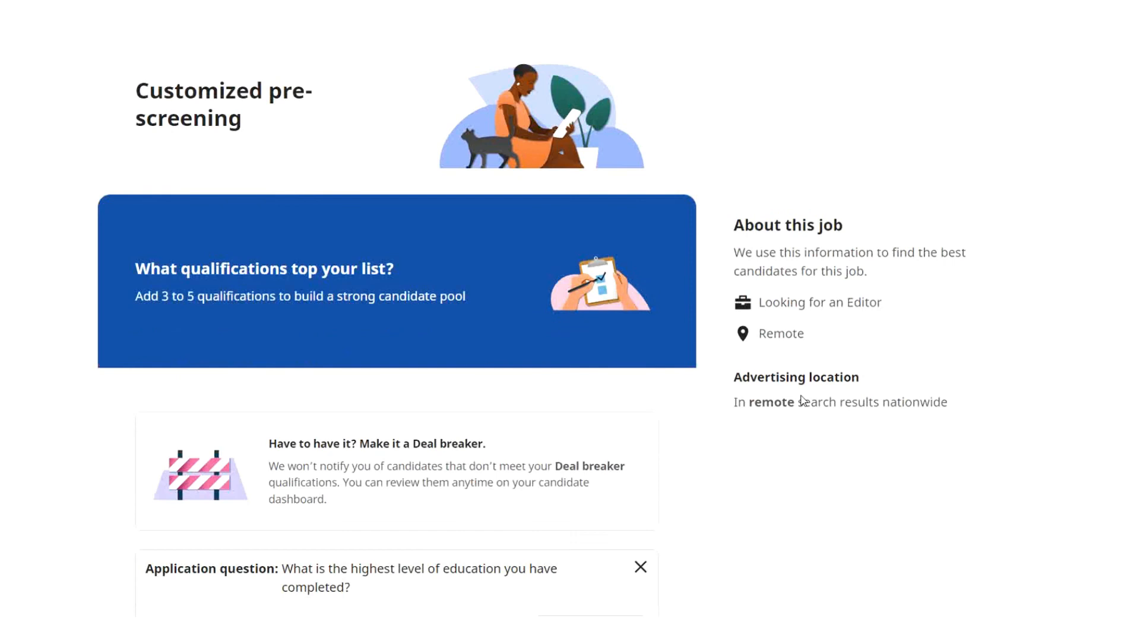
Require at least a Bachelor's degree as the minimum education.
scroll(801, 399, "down", 6)
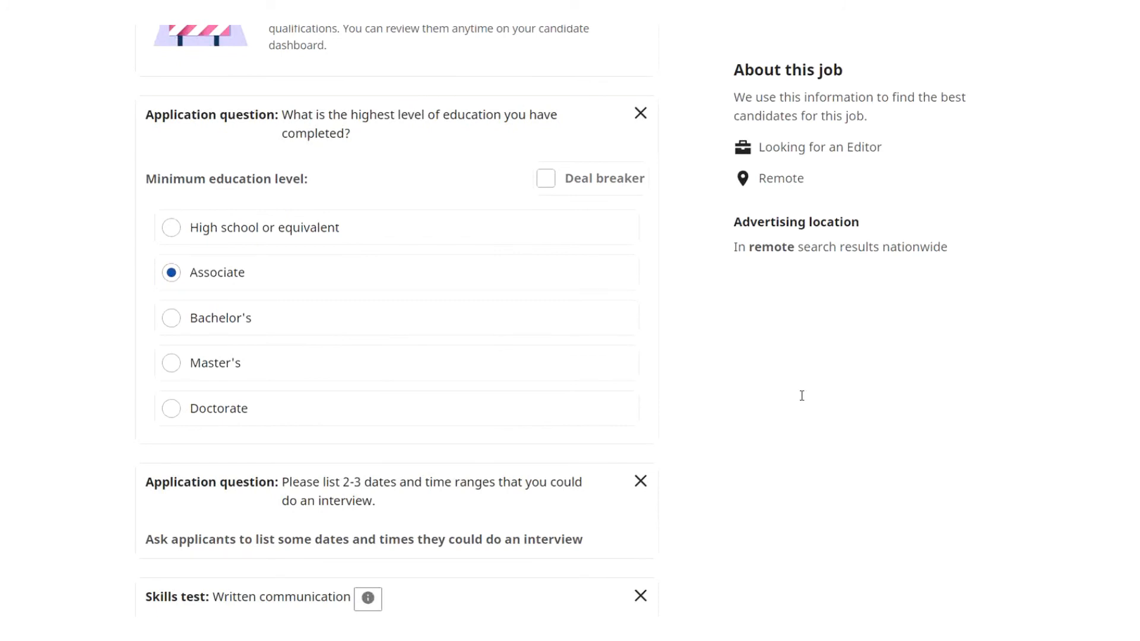
scroll(801, 396, "down", 1)
scroll(801, 398, "up", 1)
scroll(807, 407, "down", 2)
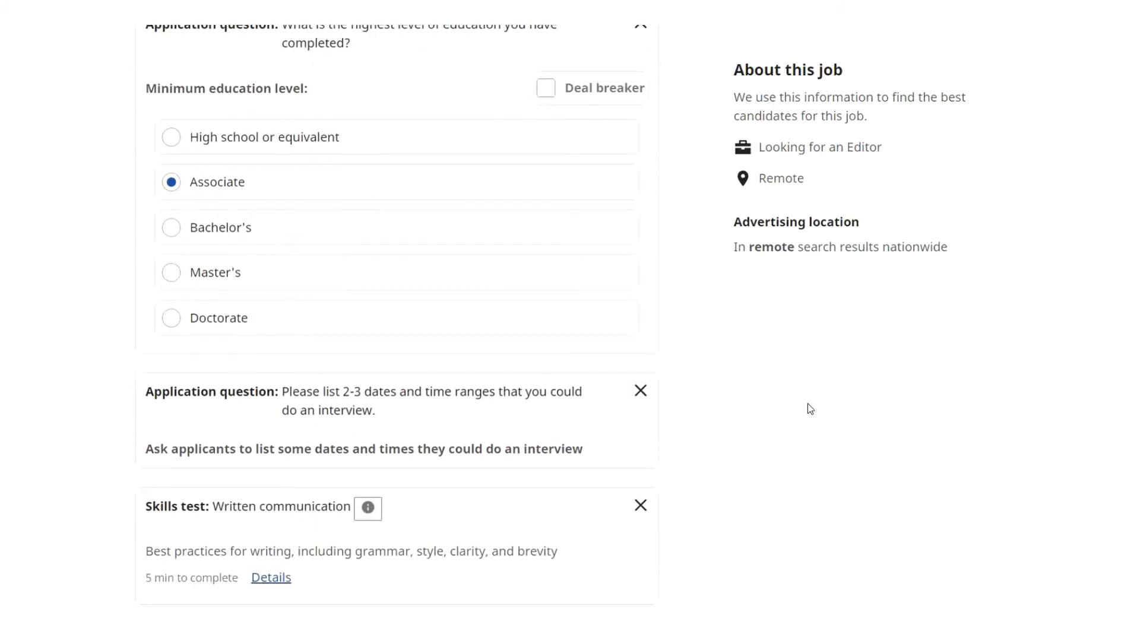
left_click(171, 227)
Glance at Browse more qualifications, then save the pre-screening questions for review.
scroll(814, 393, "down", 2)
scroll(815, 394, "down", 2)
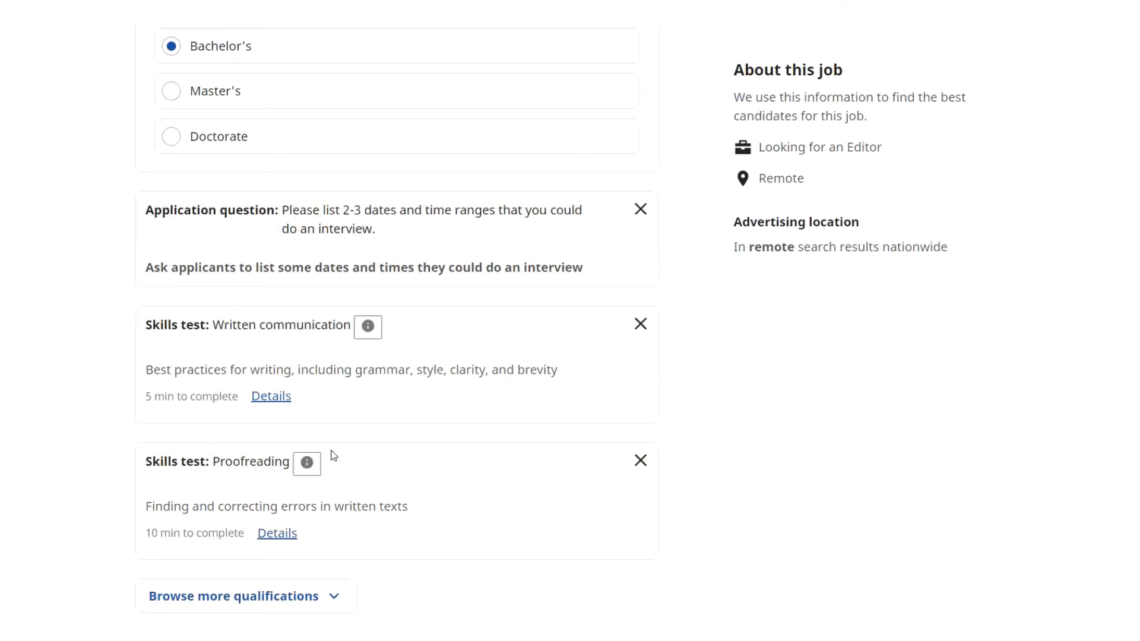
scroll(753, 451, "down", 3)
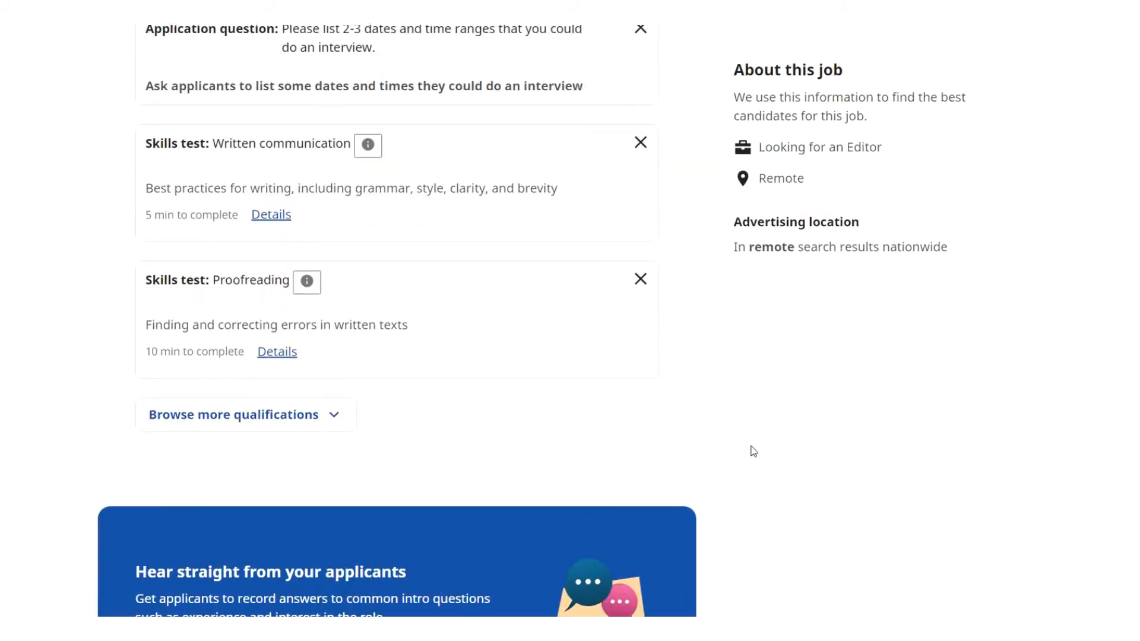
left_click(333, 416)
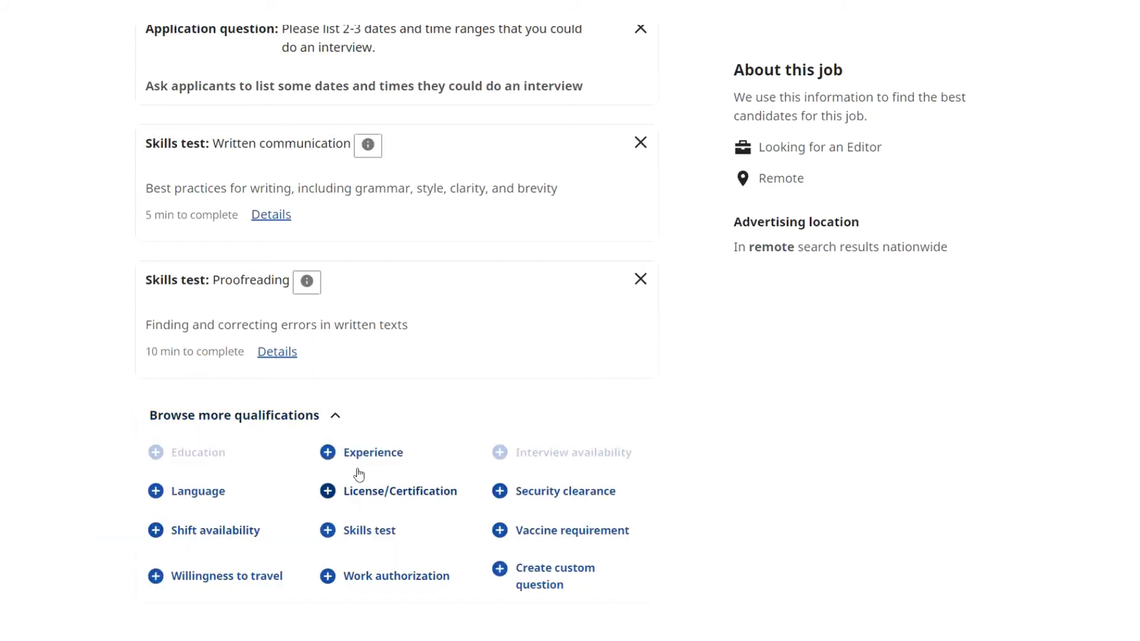
left_click(335, 415)
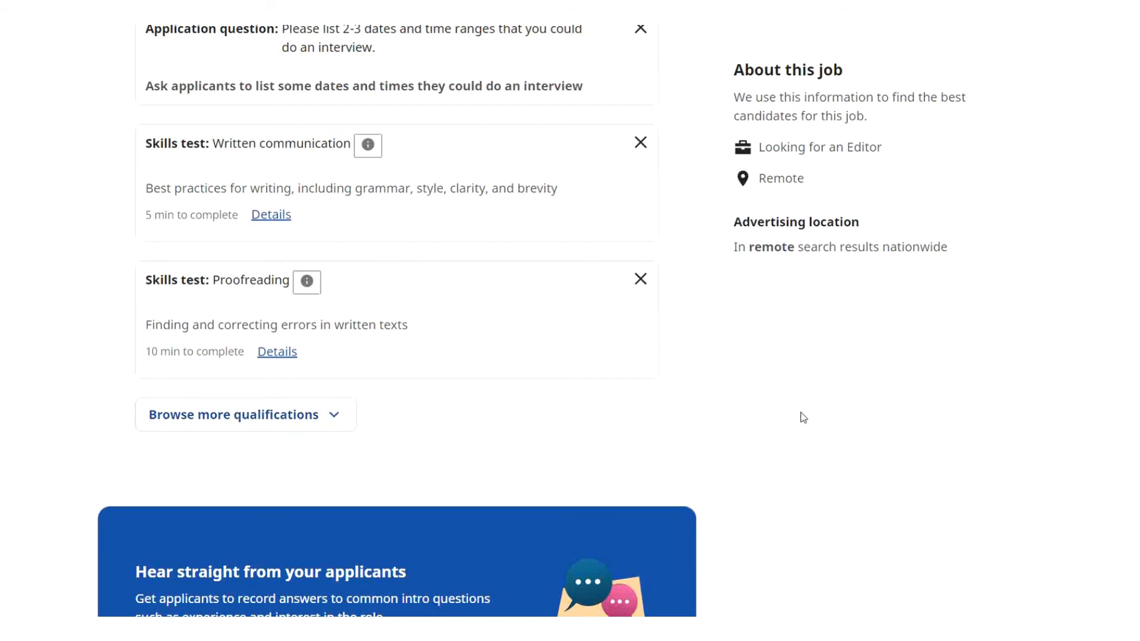
scroll(801, 416, "down", 8)
scroll(802, 417, "down", 2)
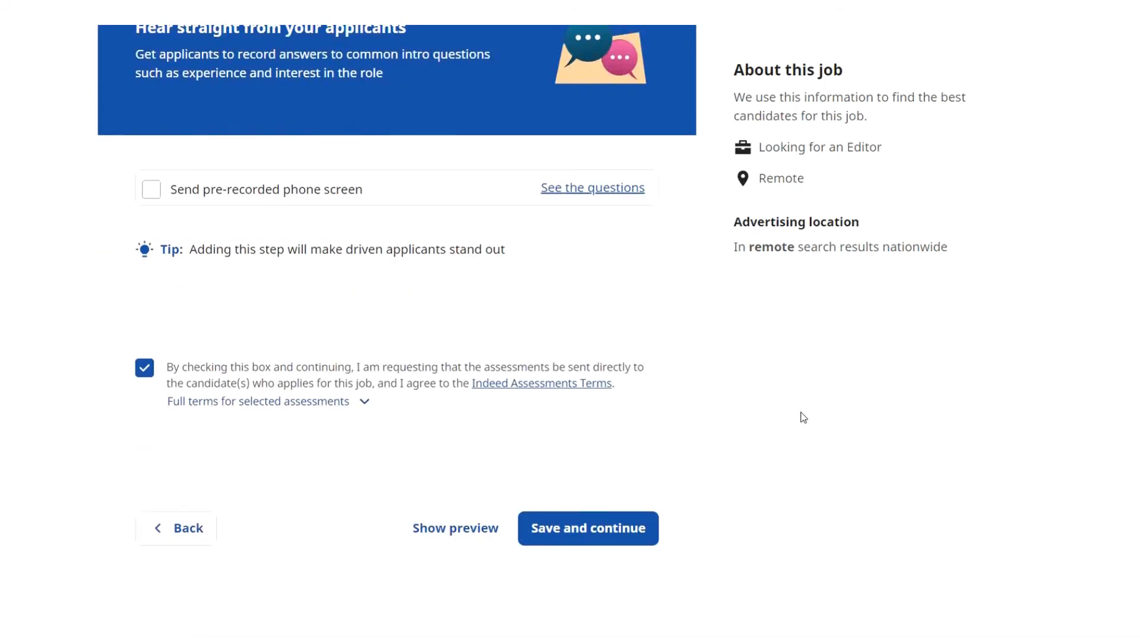
scroll(803, 417, "down", 2)
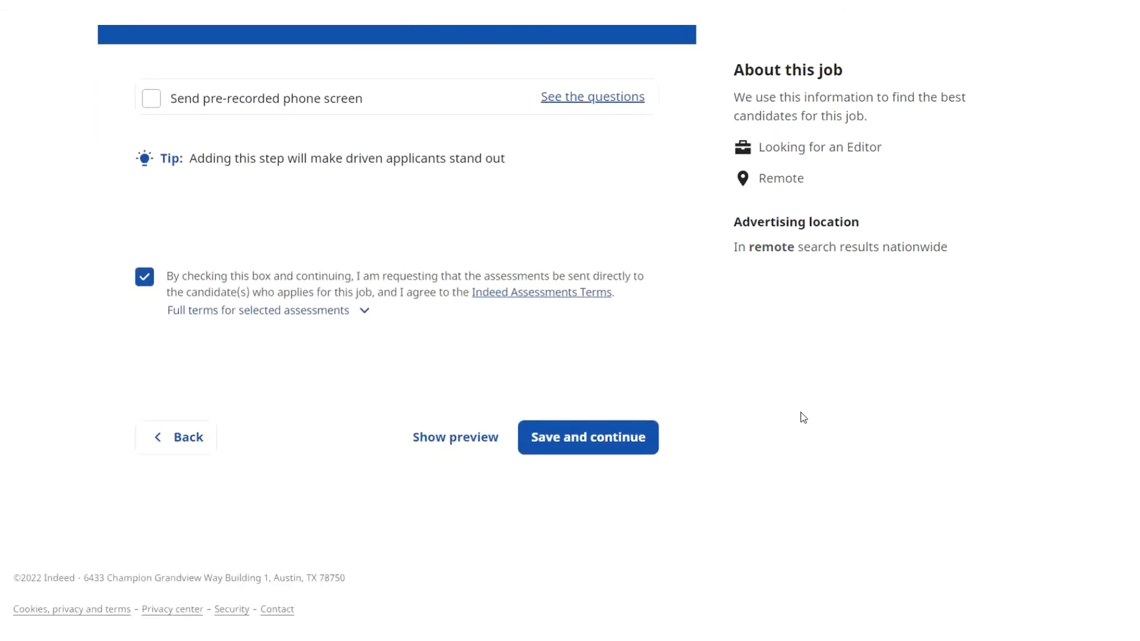
left_click(623, 451)
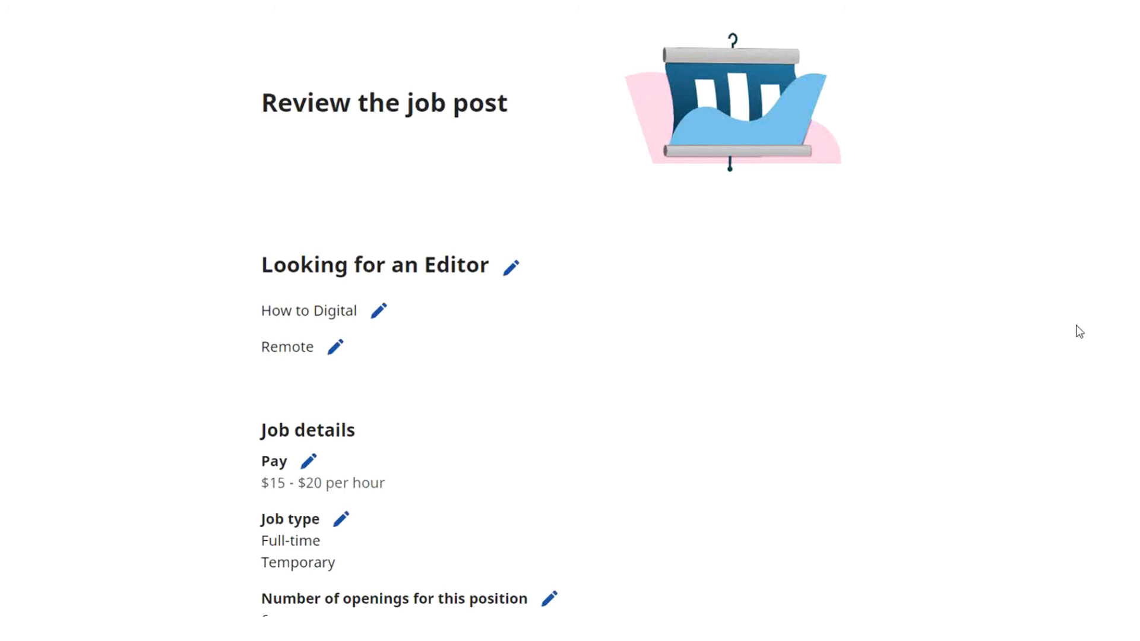
Scroll through the 'Looking for an Editor' review page and confirm the post.
scroll(1076, 326, "down", 2)
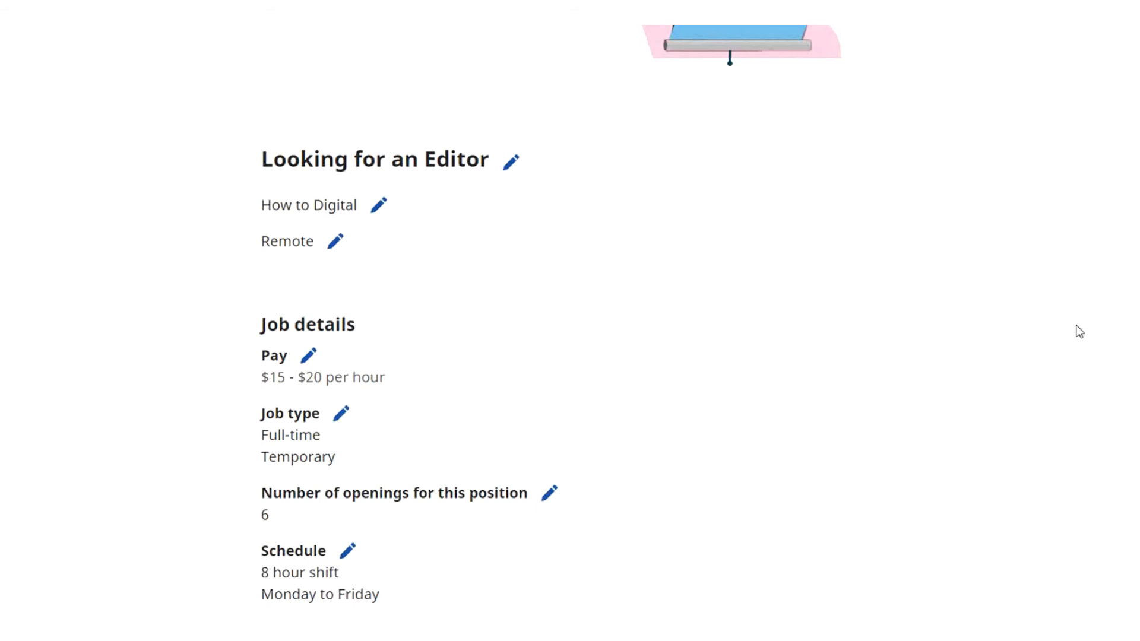
scroll(1079, 331, "down", 4)
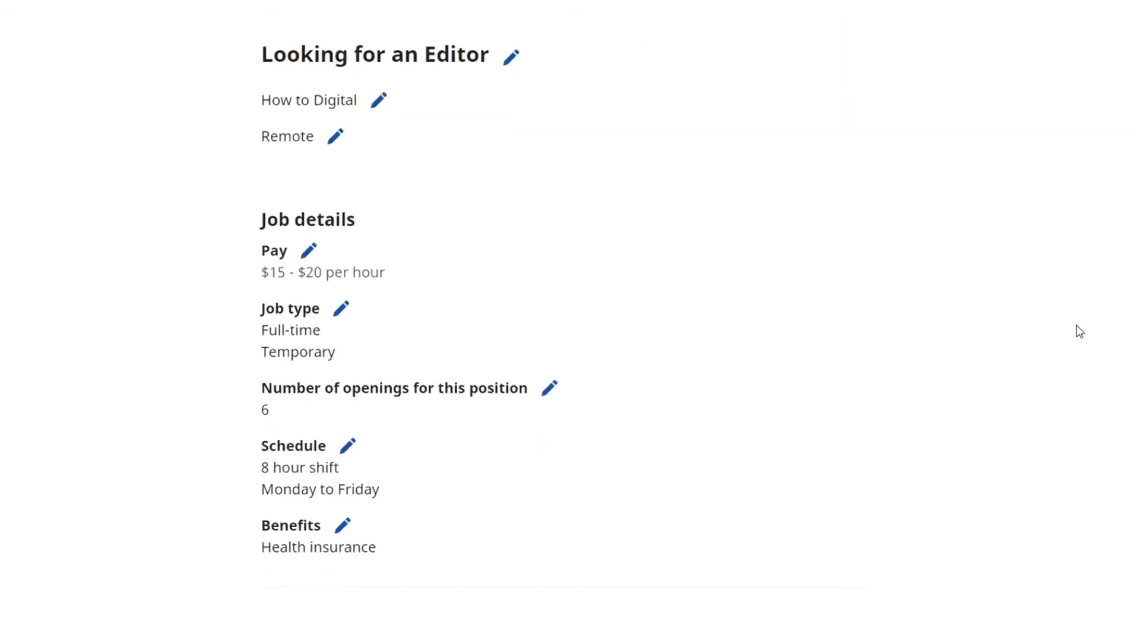
scroll(1079, 332, "up", 6)
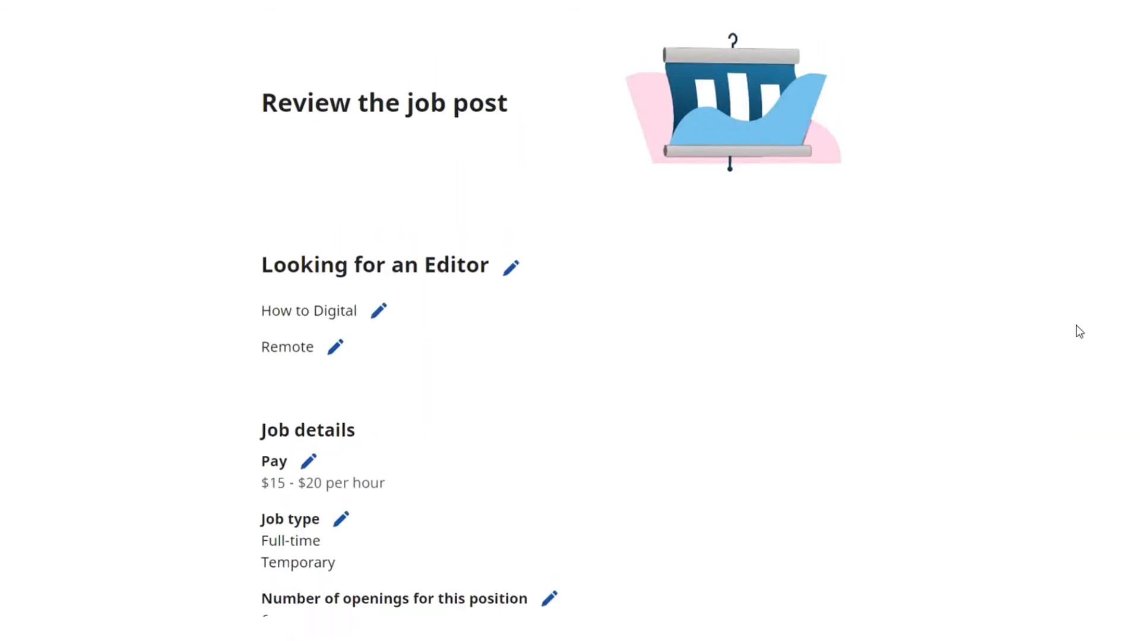
scroll(1079, 332, "down", 2)
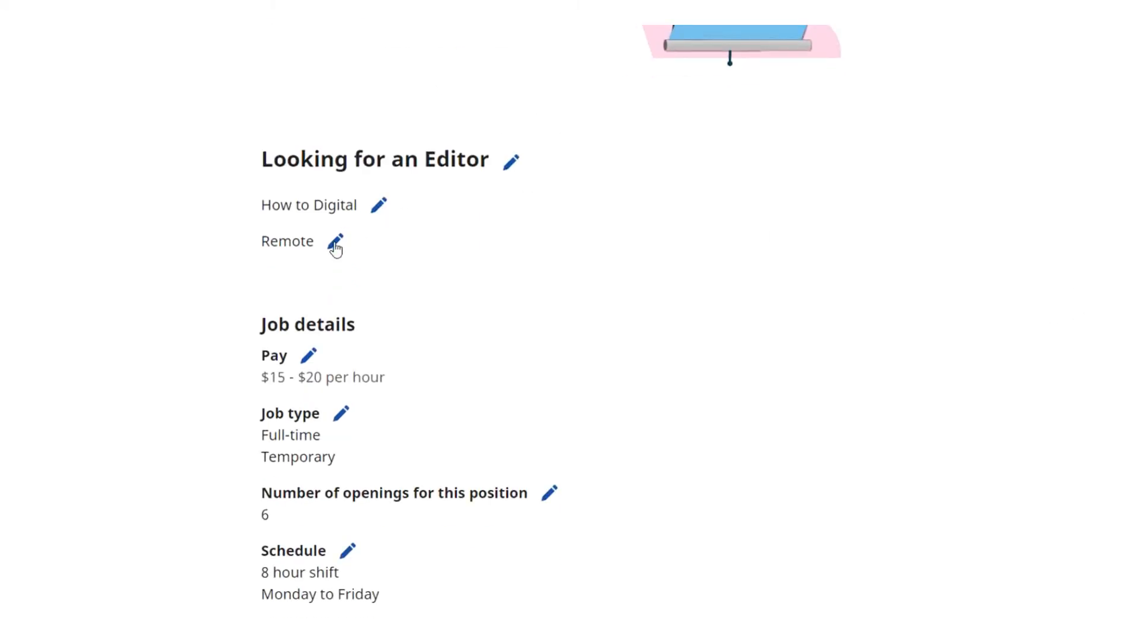
scroll(977, 360, "down", 10)
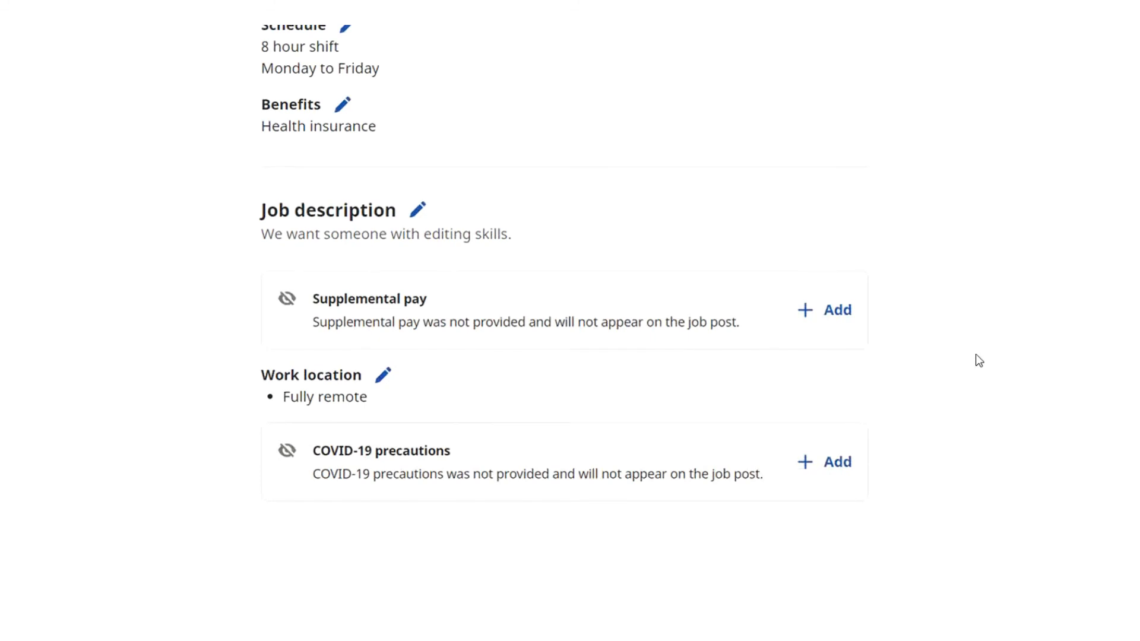
scroll(979, 361, "down", 6)
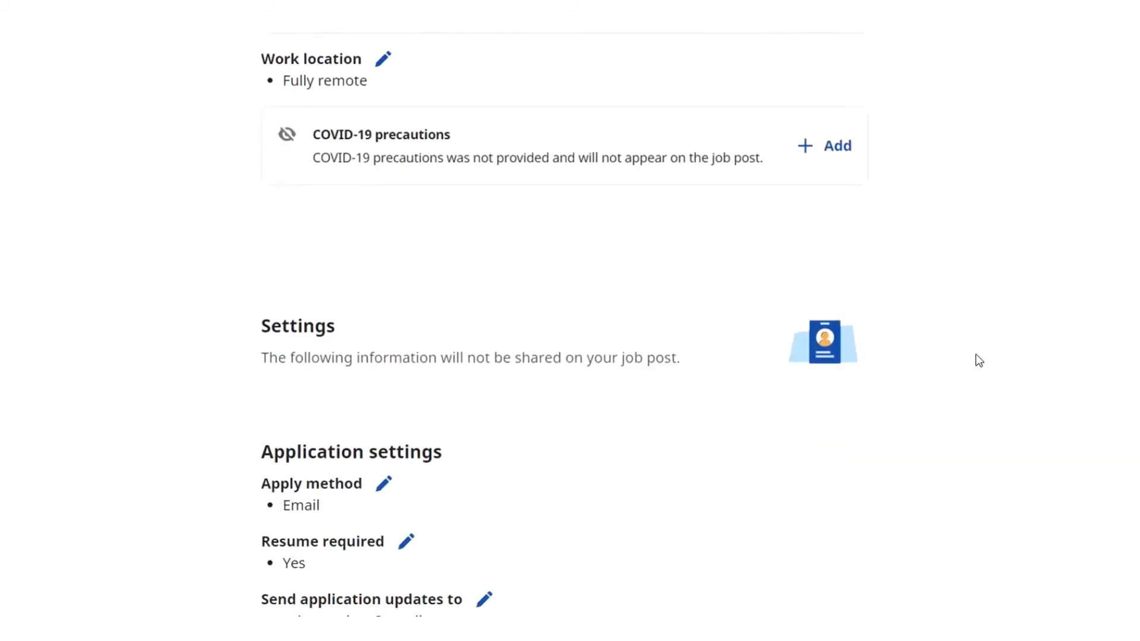
scroll(1038, 307, "down", 2)
scroll(1038, 307, "down", 5)
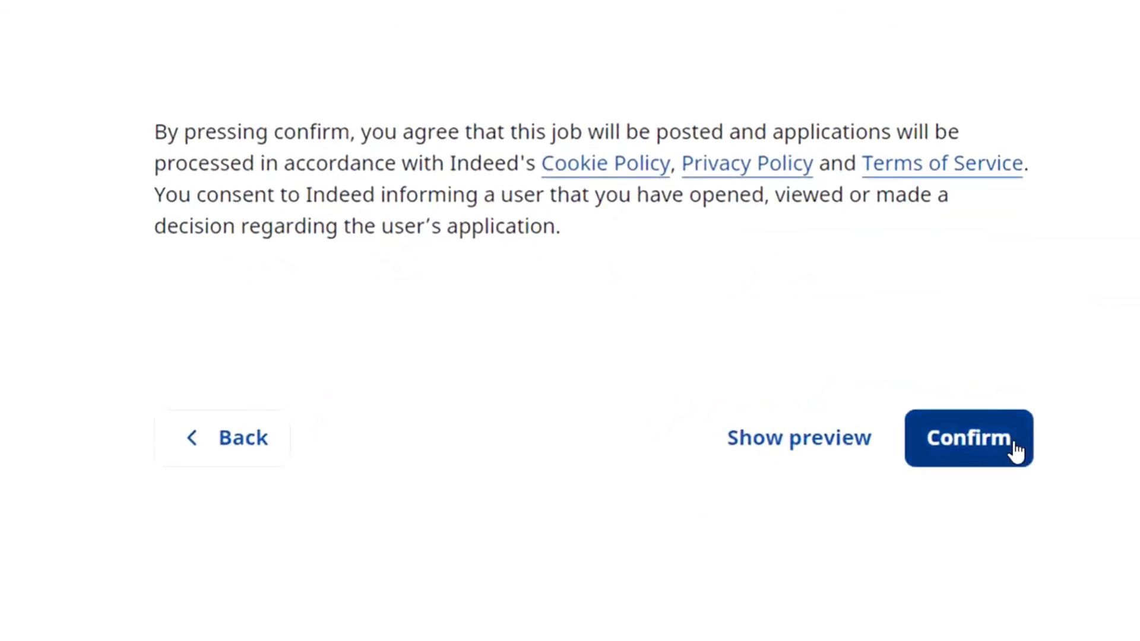
left_click(1016, 451)
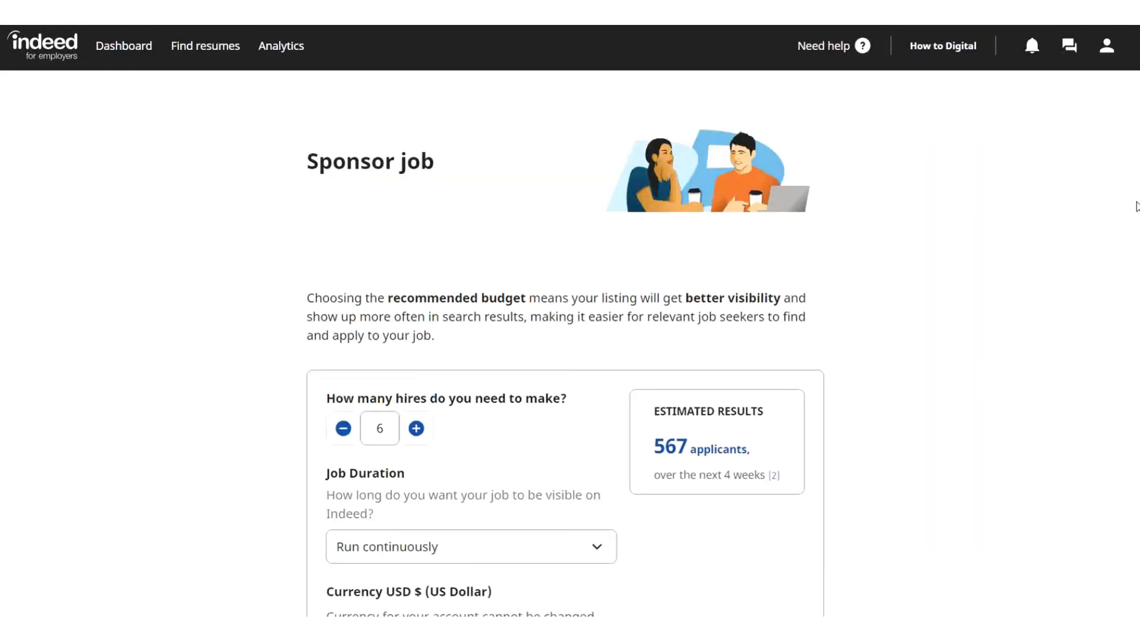
Change the sponsored job's daily budget from the recommended 32 to 40 and save.
scroll(570, 356, "down", 3)
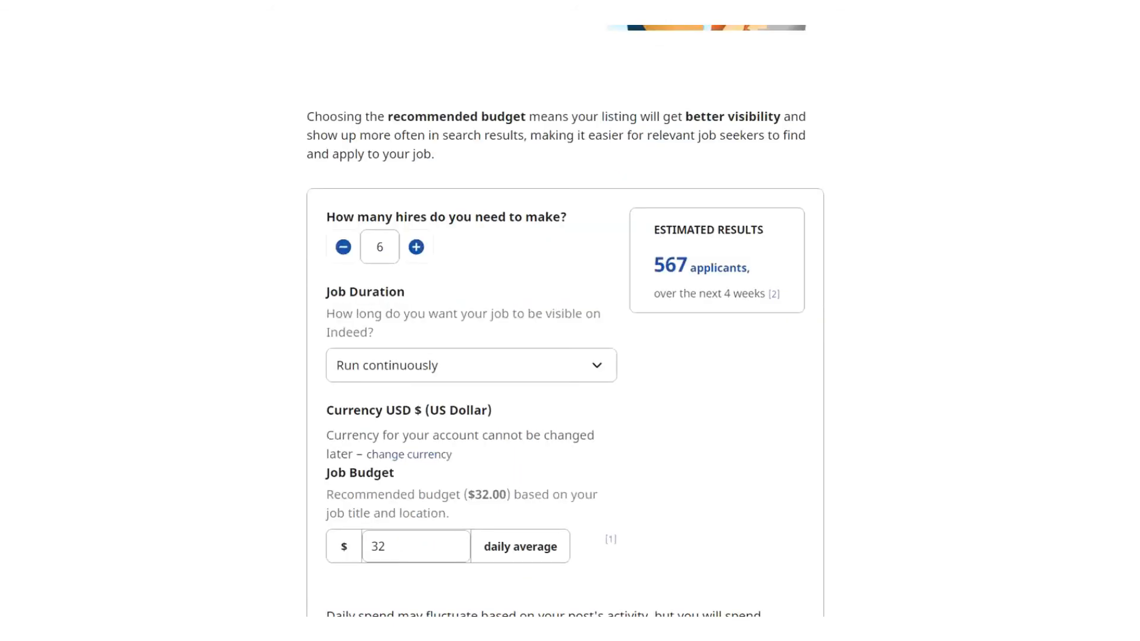
scroll(600, 178, "down", 3)
left_click(438, 367)
key("BackSpace")
key("BackSpace")
type("40")
scroll(451, 288, "down", 5)
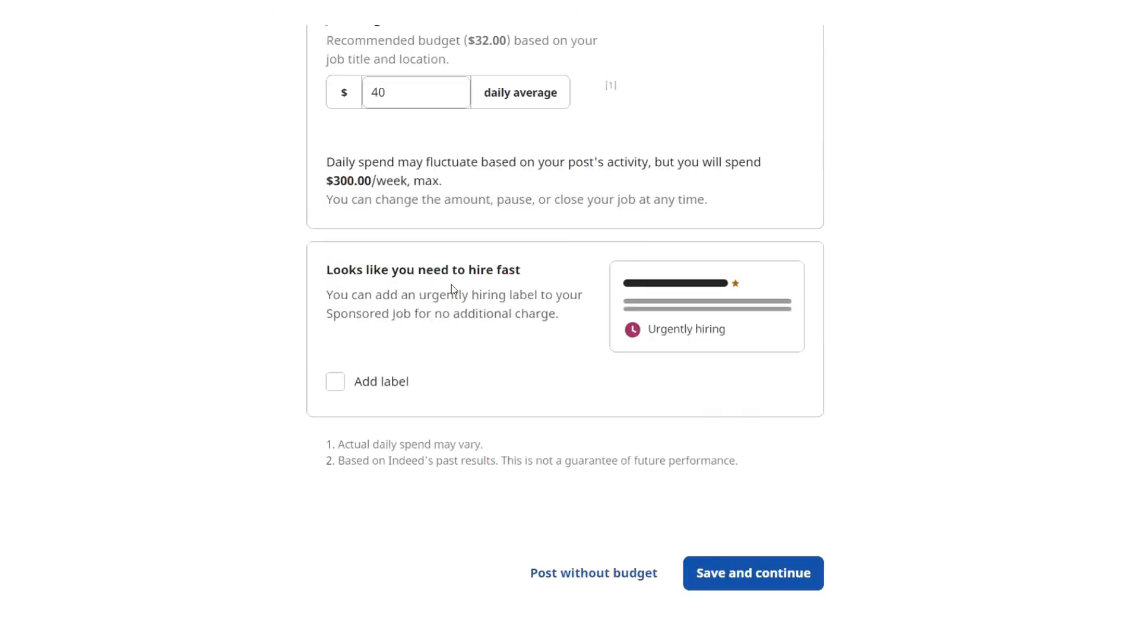
scroll(909, 455, "down", 2)
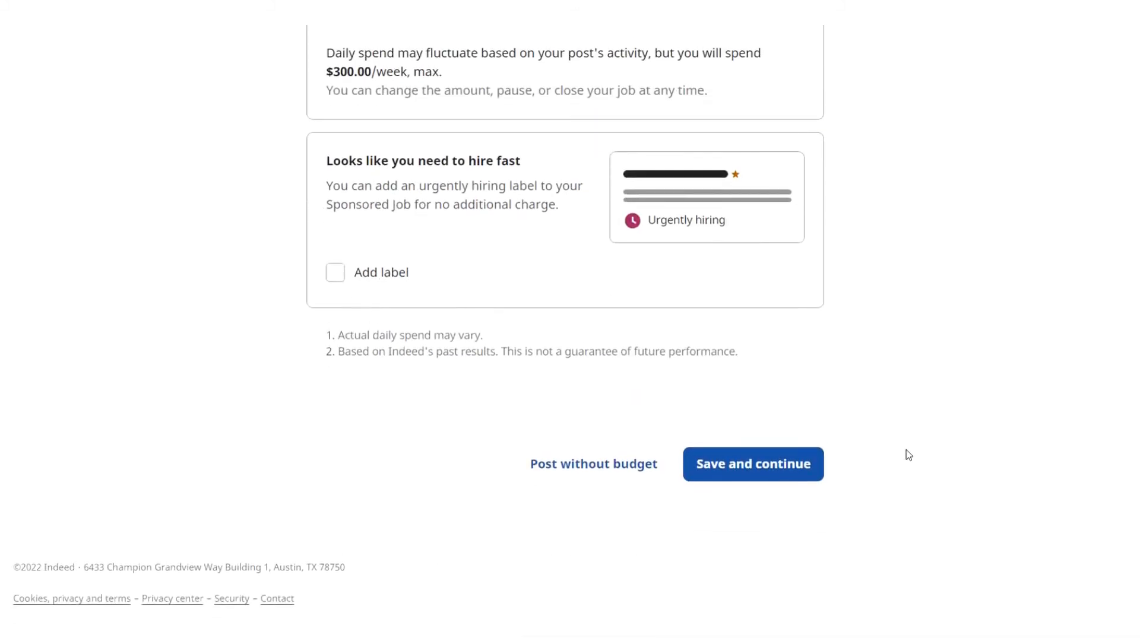
left_click(768, 458)
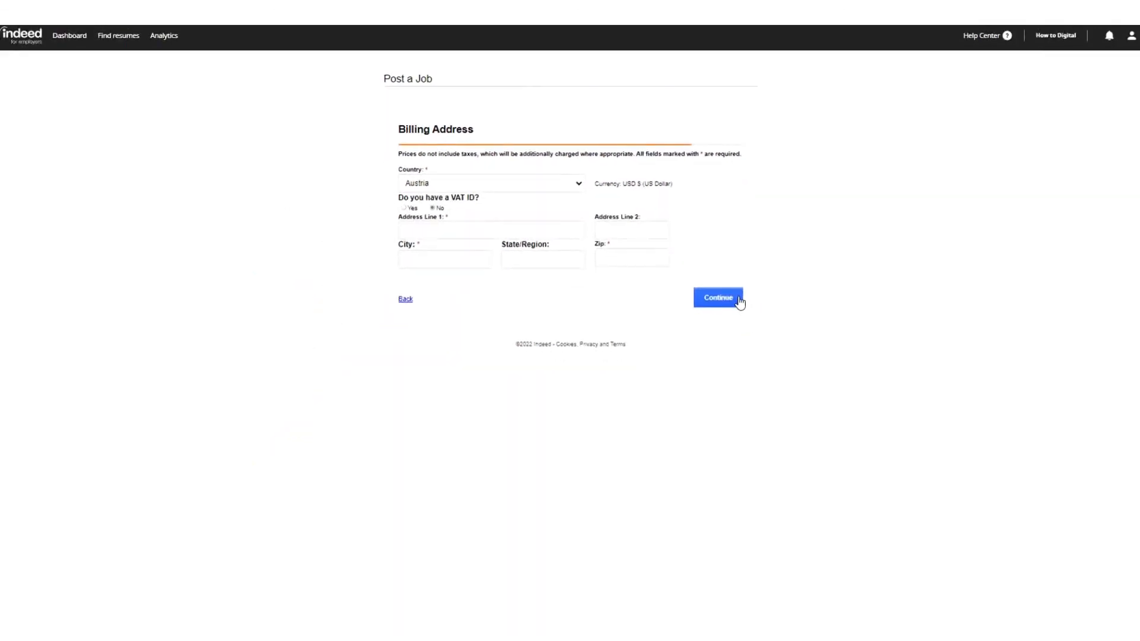
Skip the billing address form, leaving country Austria and no VAT ID.
left_click(739, 303)
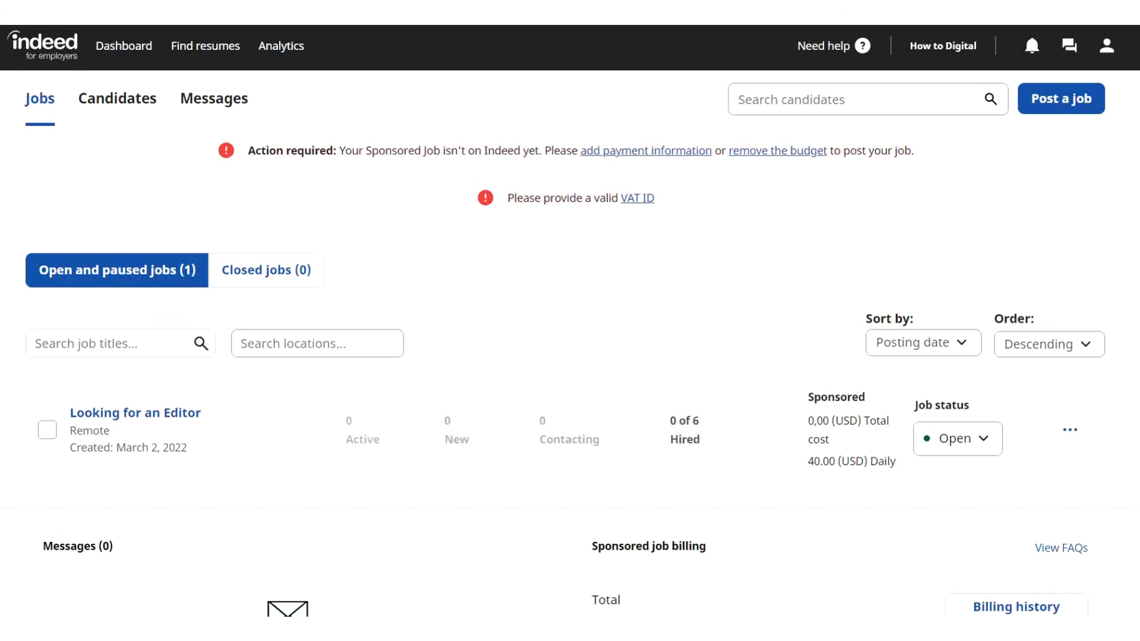
scroll(570, 321, "down", 3)
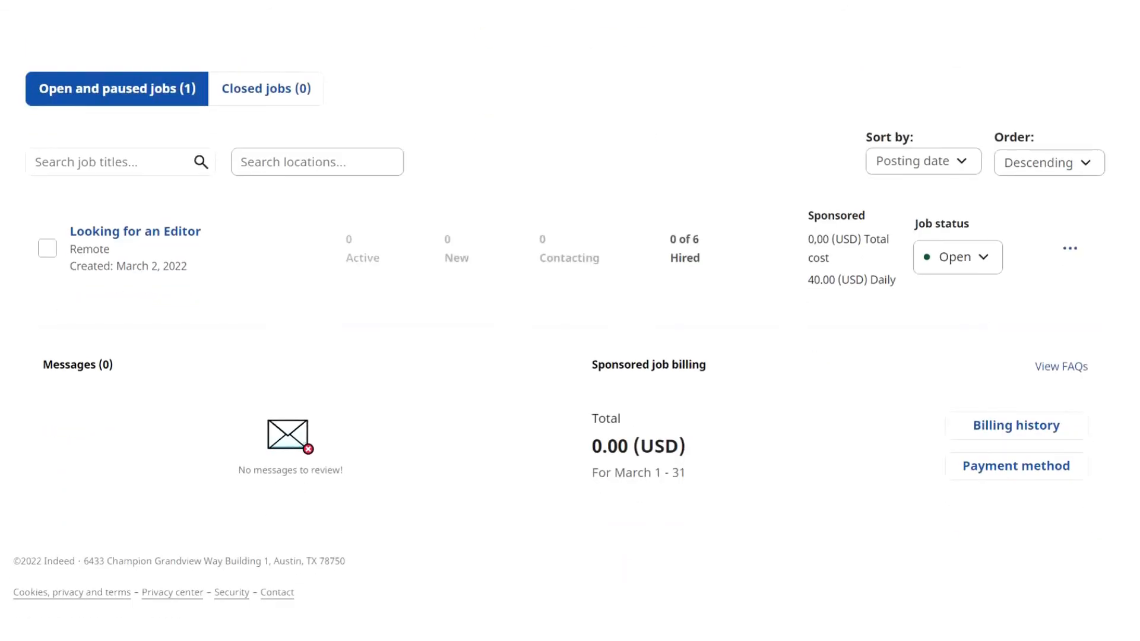
scroll(570, 320, "up", 3)
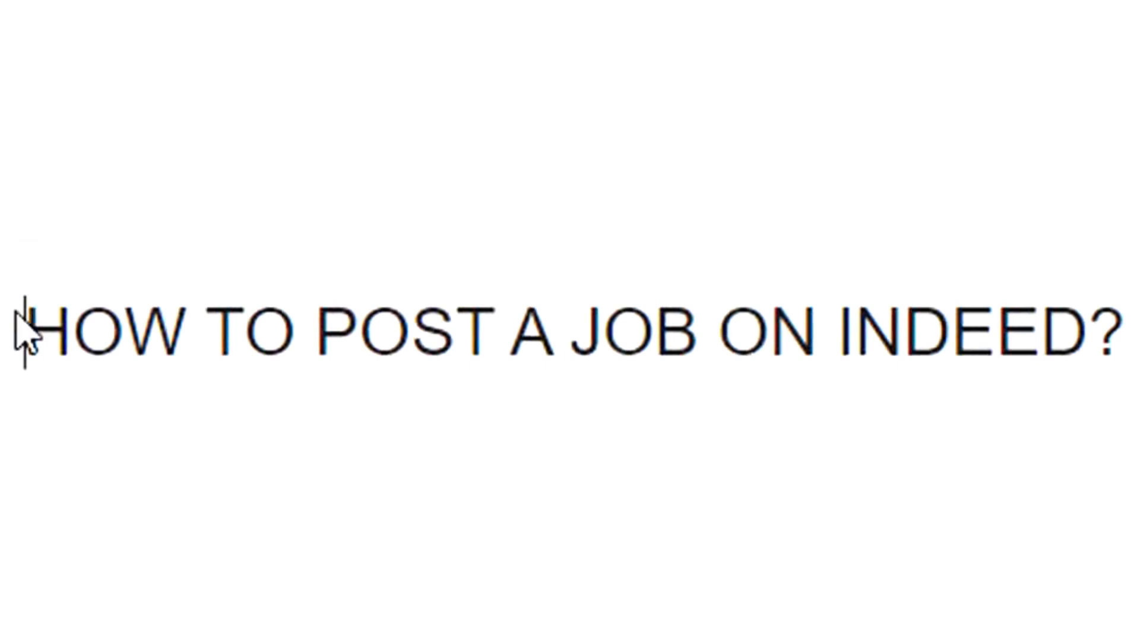
left_click_drag(26, 326, 1132, 376)
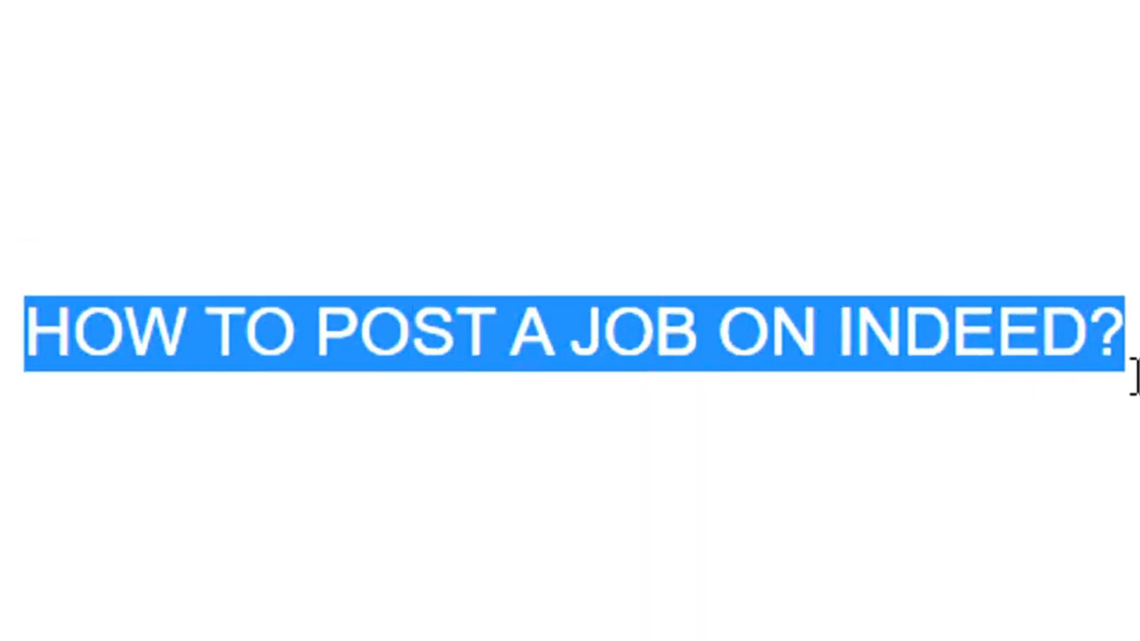
left_click(885, 344)
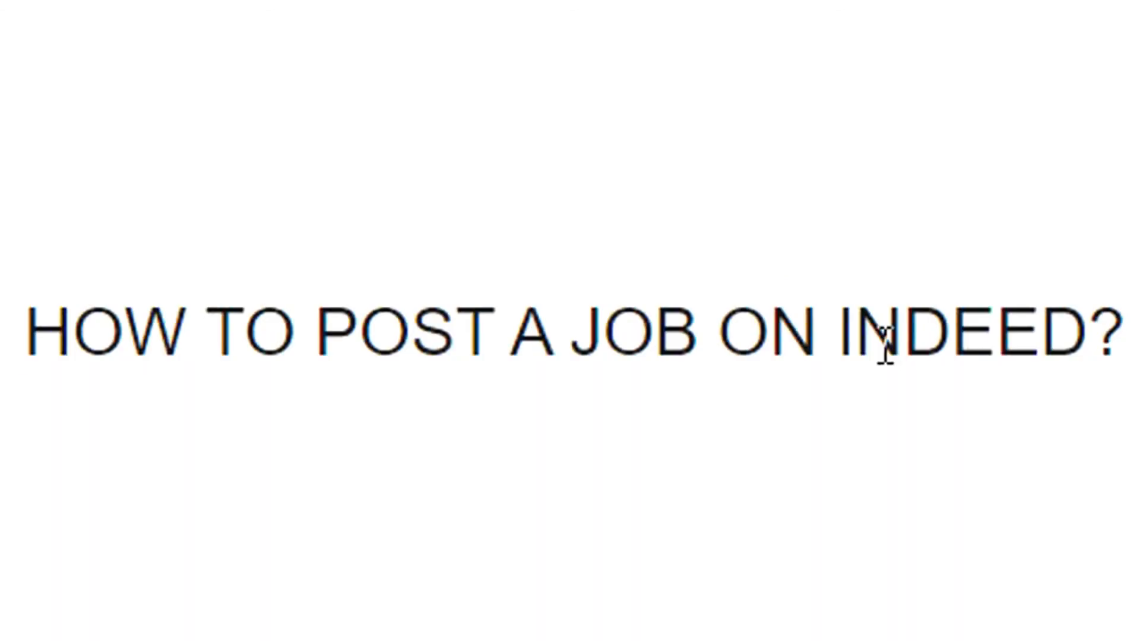